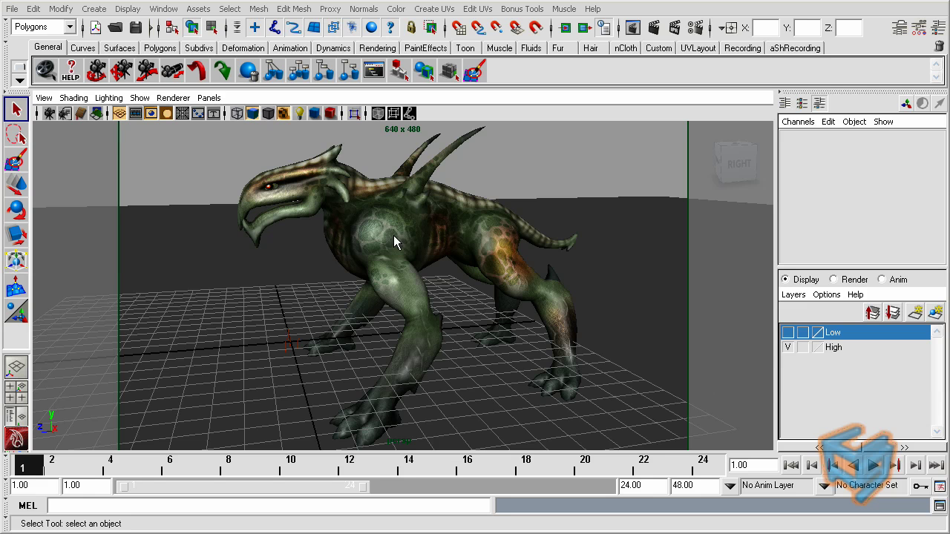
Compare the textured hound with its low-poly stand-in by temporarily showing the Low layer and selecting L_hound01.
alt+drag(453, 260, 462, 257)
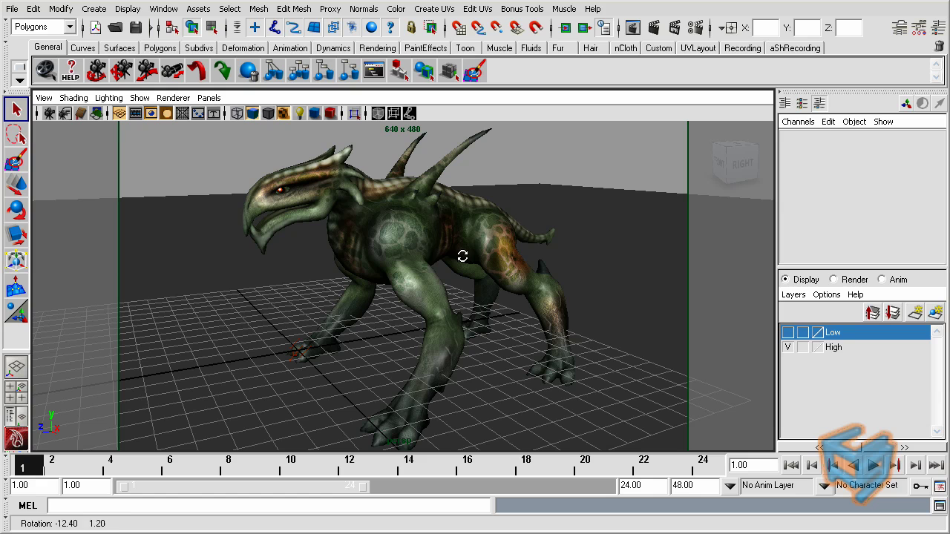
click(788, 334)
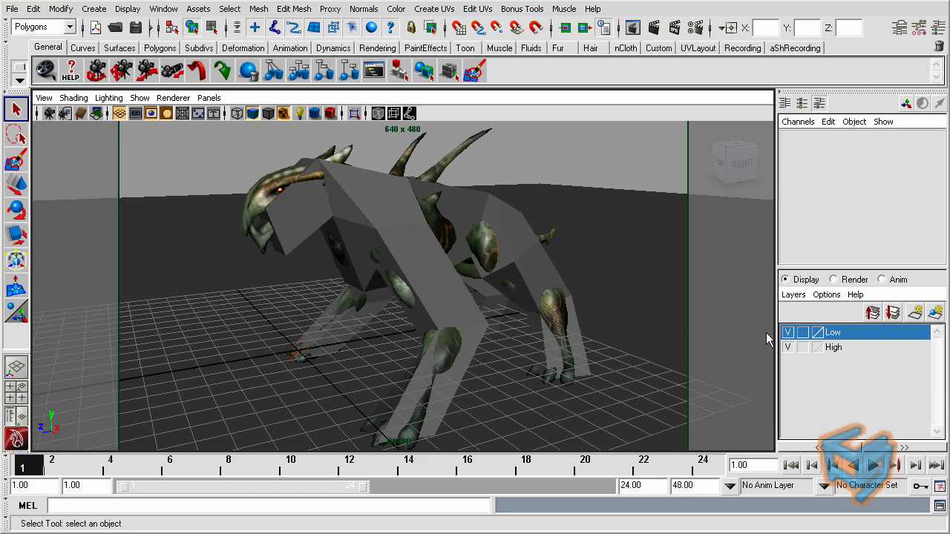
click(446, 286)
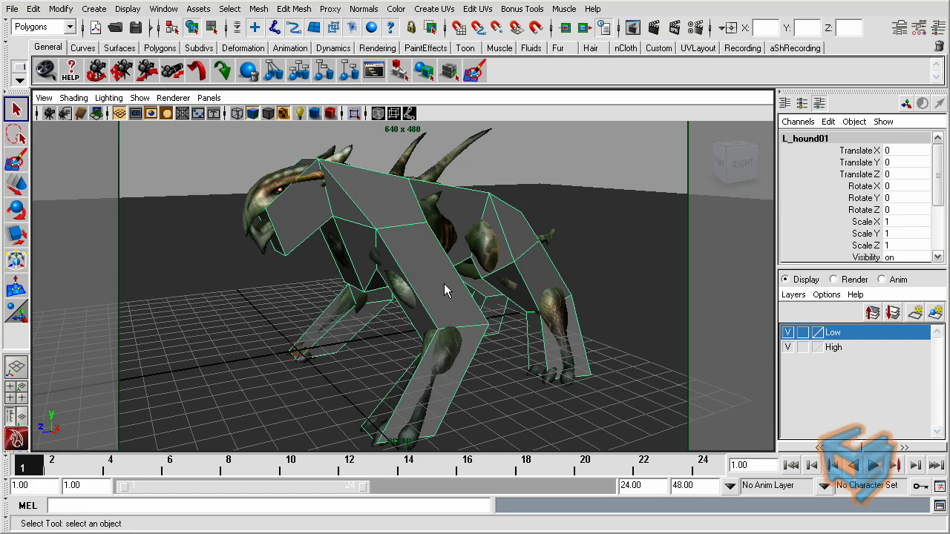
click(788, 333)
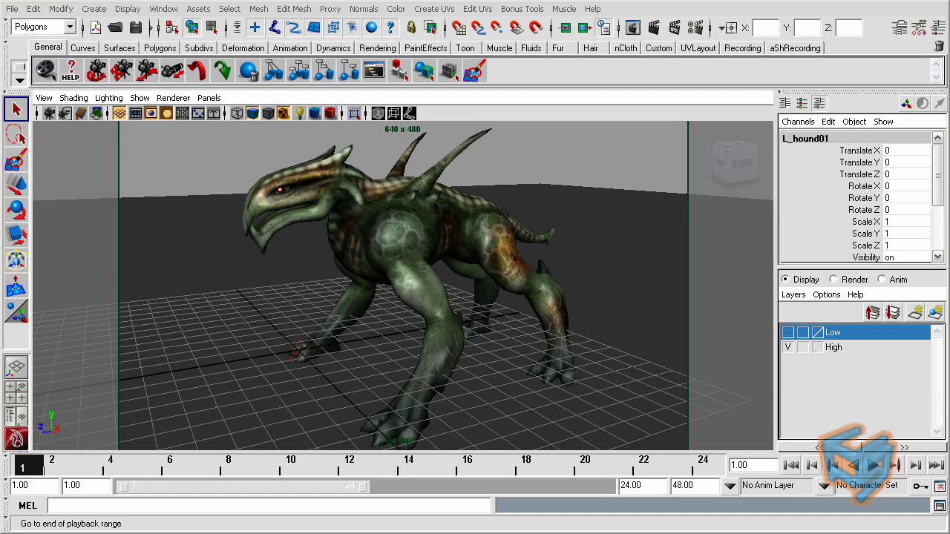
Compare the stored textured and untextured mental ray renders of the hound in the Render View and close it.
key(alt+Tab)
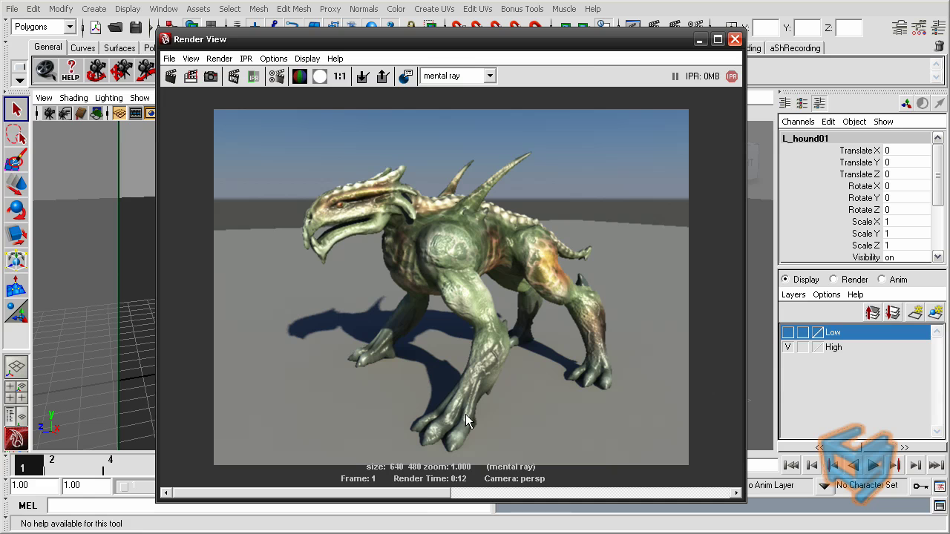
drag(426, 494, 631, 485)
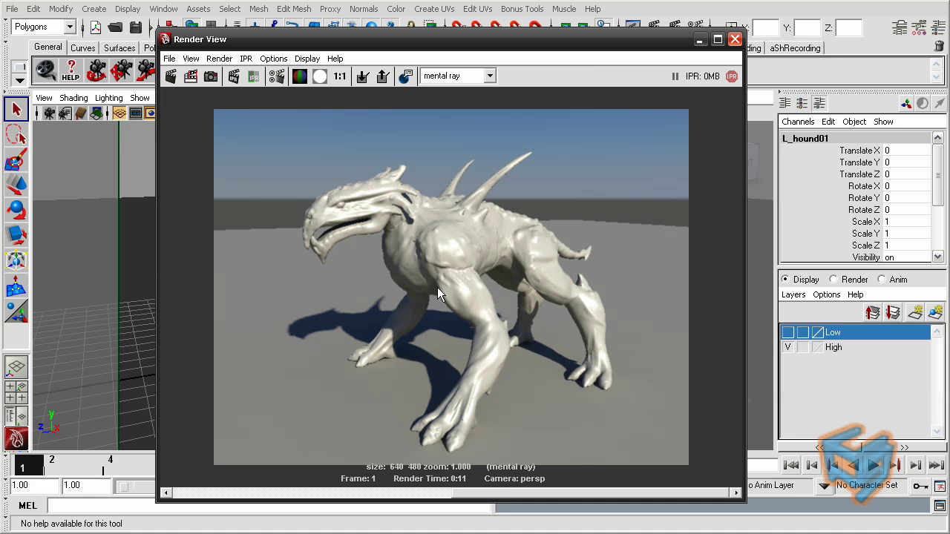
click(504, 495)
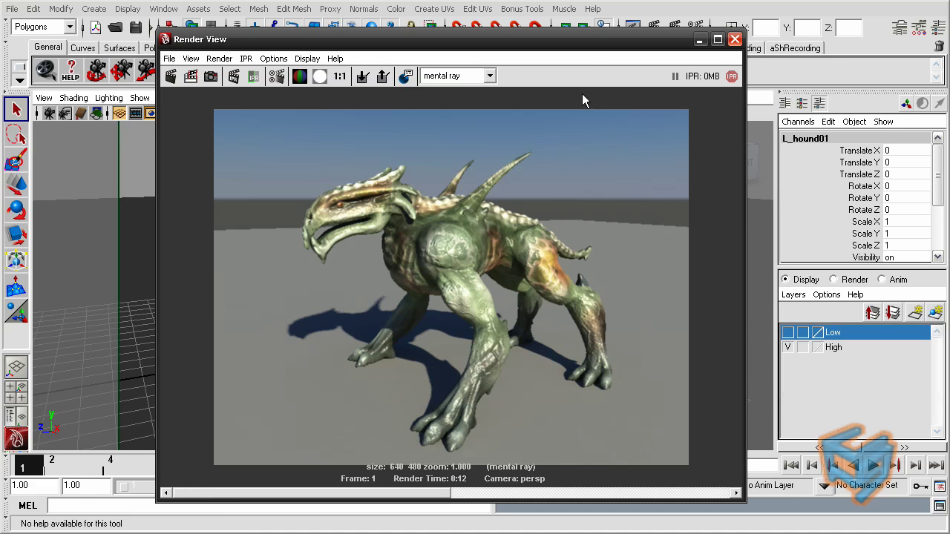
click(735, 40)
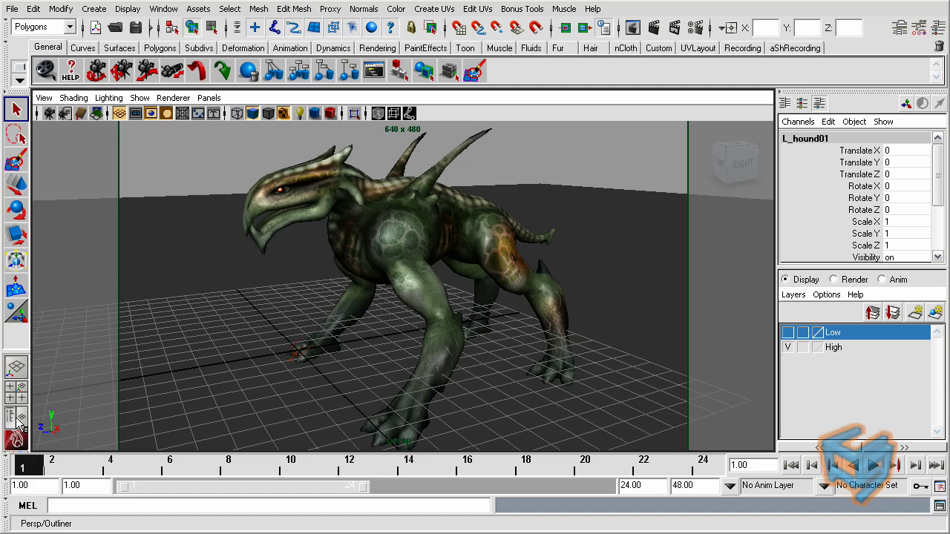
Switch to the perspective and Outliner layout and make the Low layer visible.
click(18, 421)
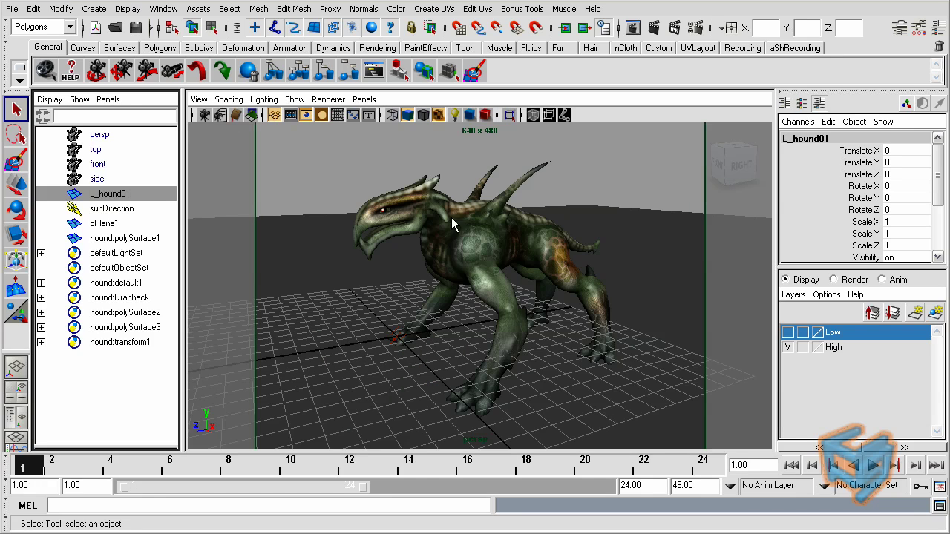
click(788, 332)
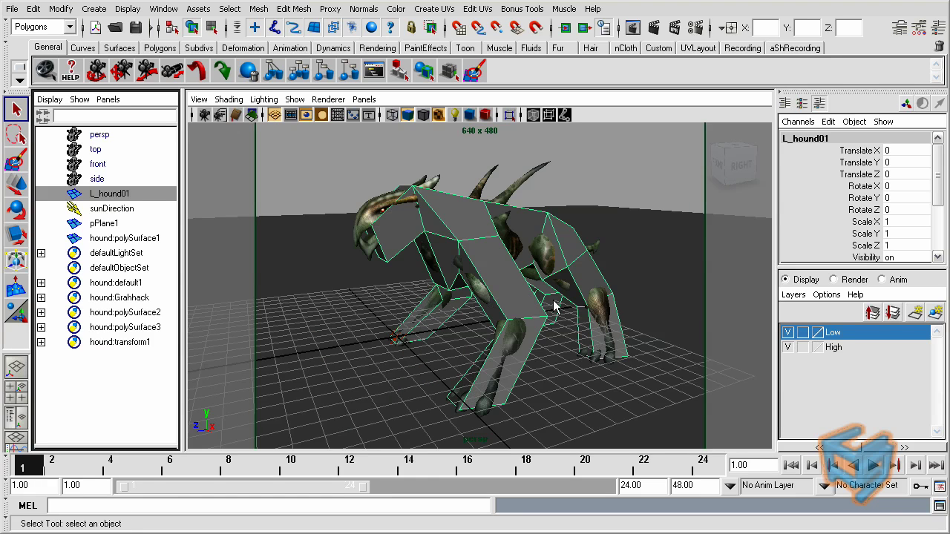
Move the low-poly L_hound01 about 11.44 units along X, clear of the high-resolution hound.
middle_click(598, 178)
key(w)
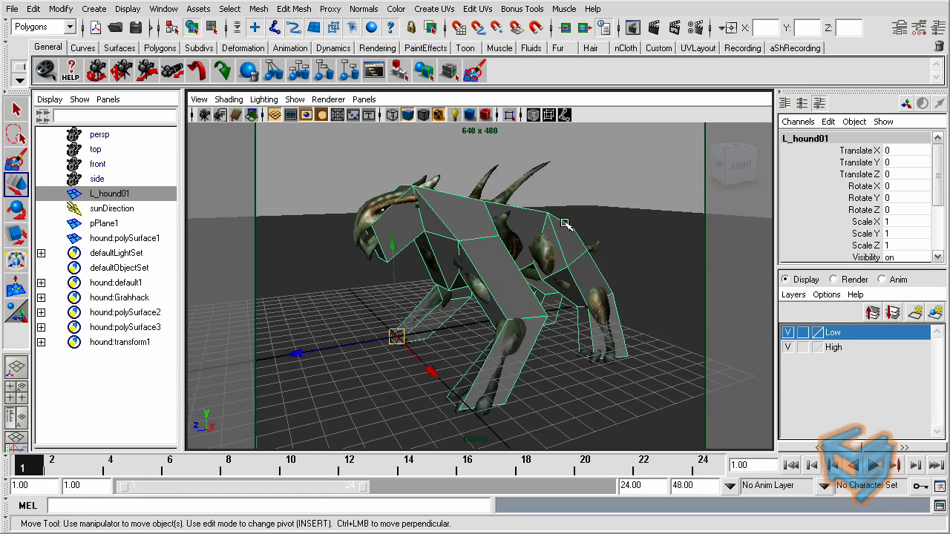
drag(438, 371, 562, 523)
alt+right_drag(616, 271, 562, 268)
alt+middle_drag(562, 268, 465, 262)
alt+drag(466, 262, 536, 279)
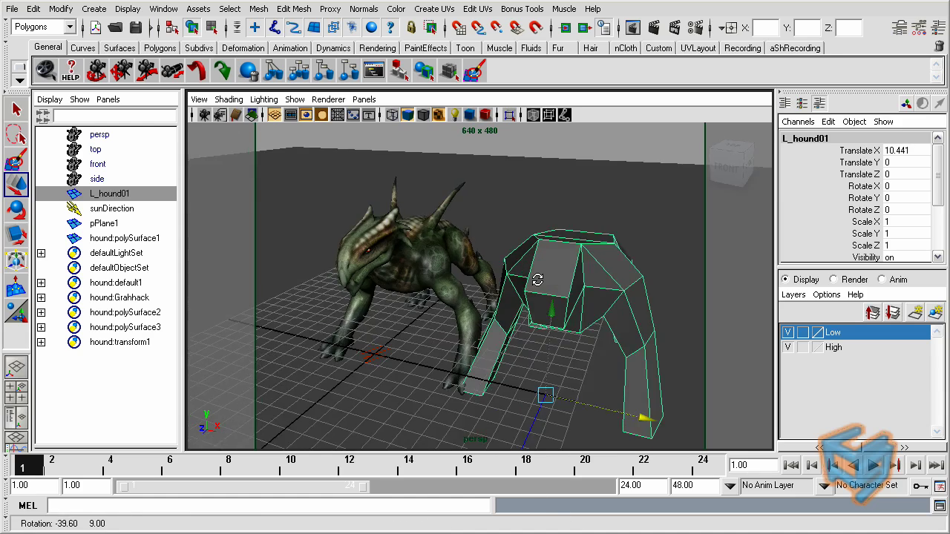
drag(642, 418, 667, 409)
alt+drag(583, 316, 540, 290)
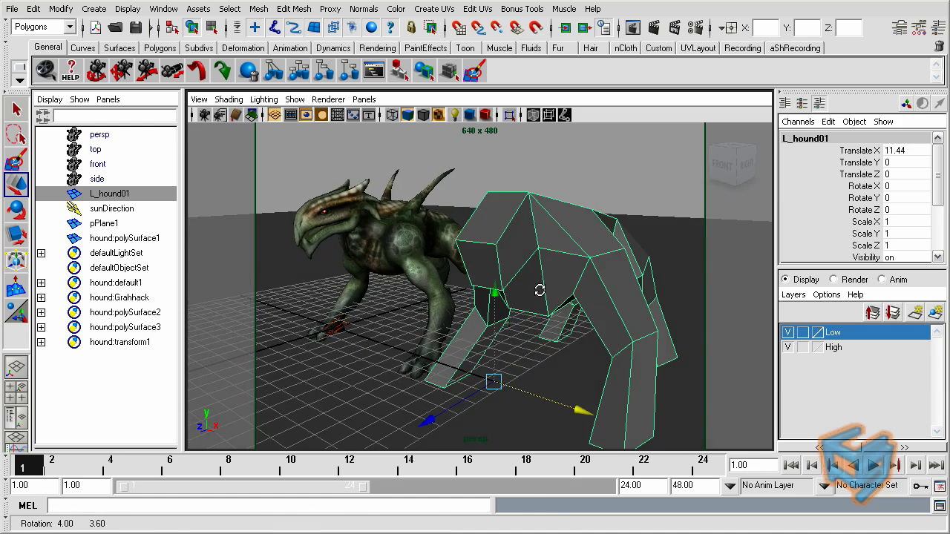
alt+drag(587, 228, 520, 258)
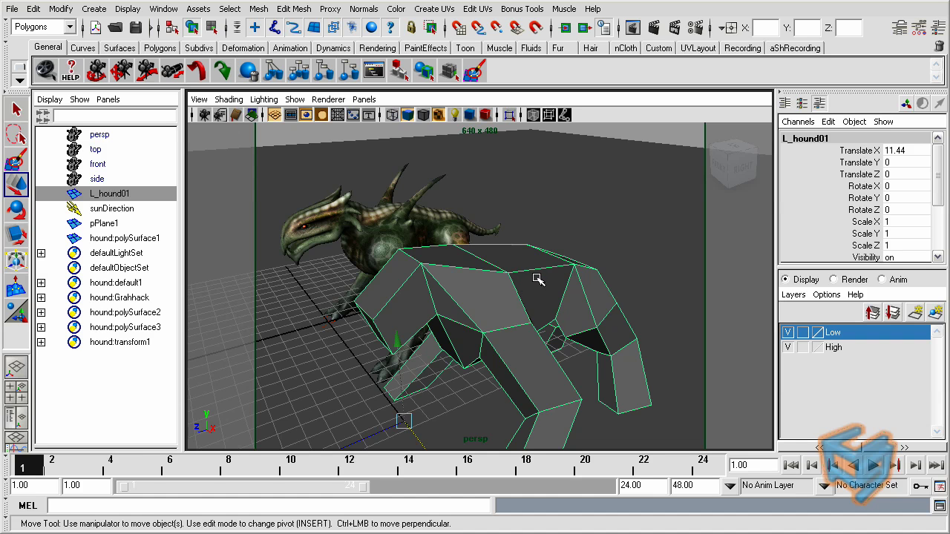
Rename the high-resolution mesh hound:polySurface1 to hound_h.
click(125, 238)
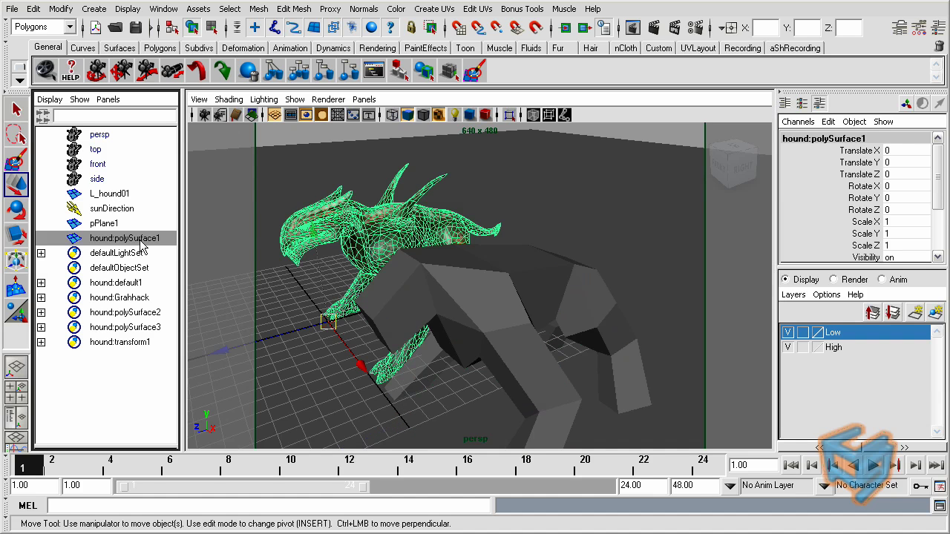
double_click(152, 244)
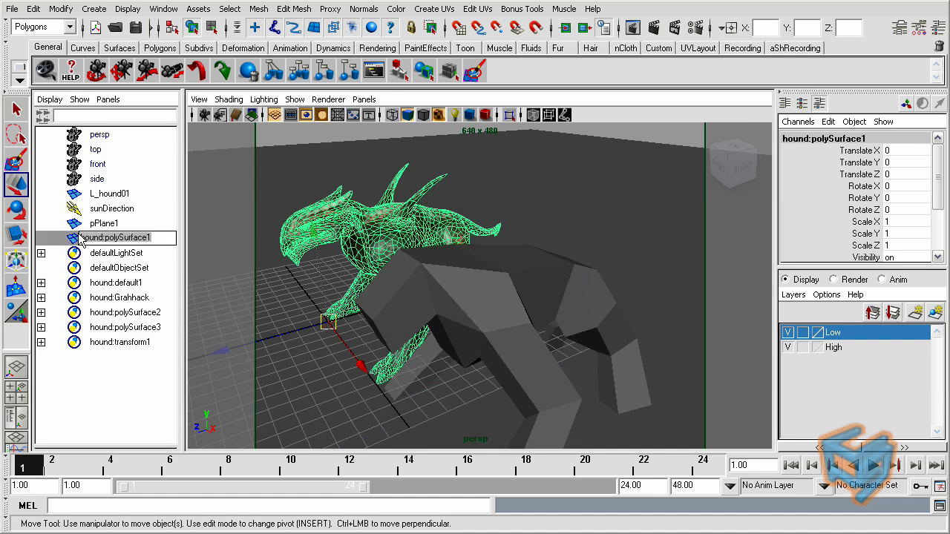
text(hound_h)
key(Return)
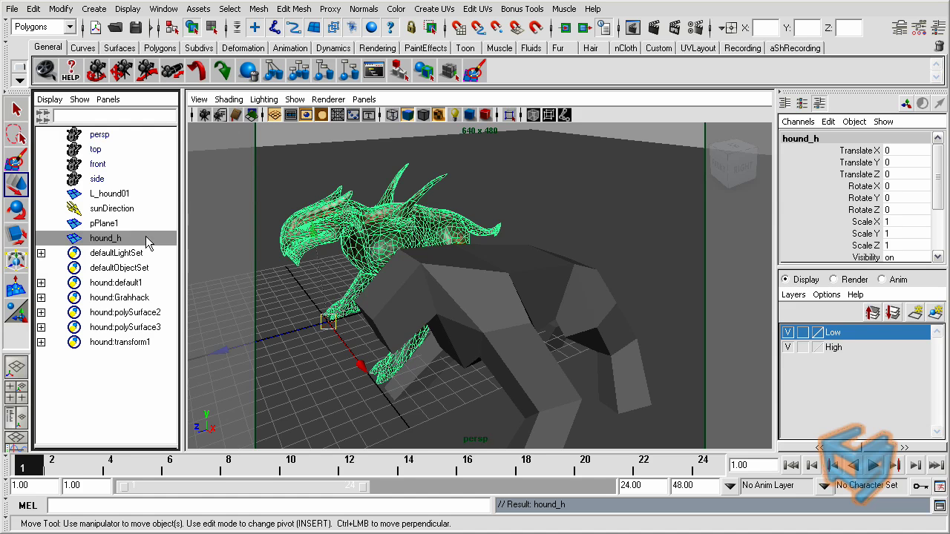
double_click(119, 240)
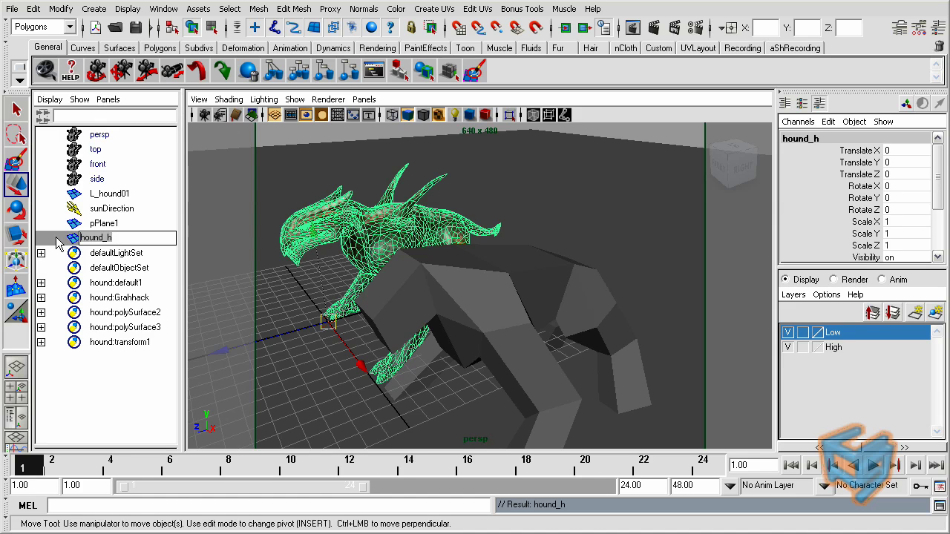
click(274, 137)
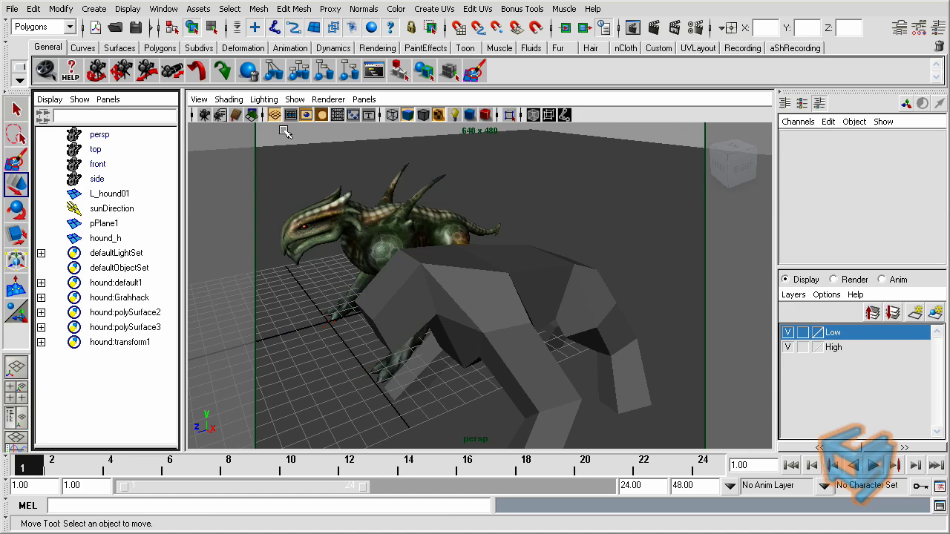
Open the attributes of L_hound01's transform node and expand its mental ray settings to reach the Geometry Shader field.
click(600, 288)
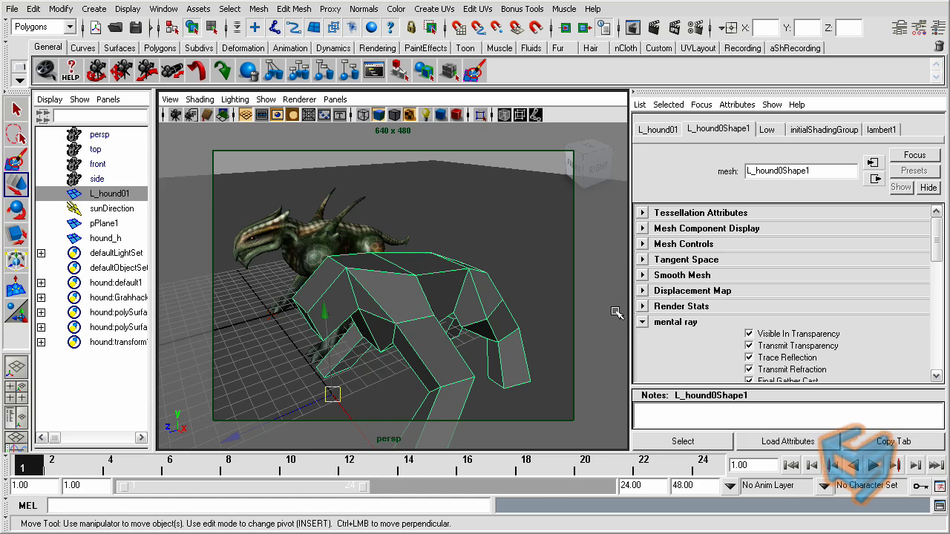
click(658, 130)
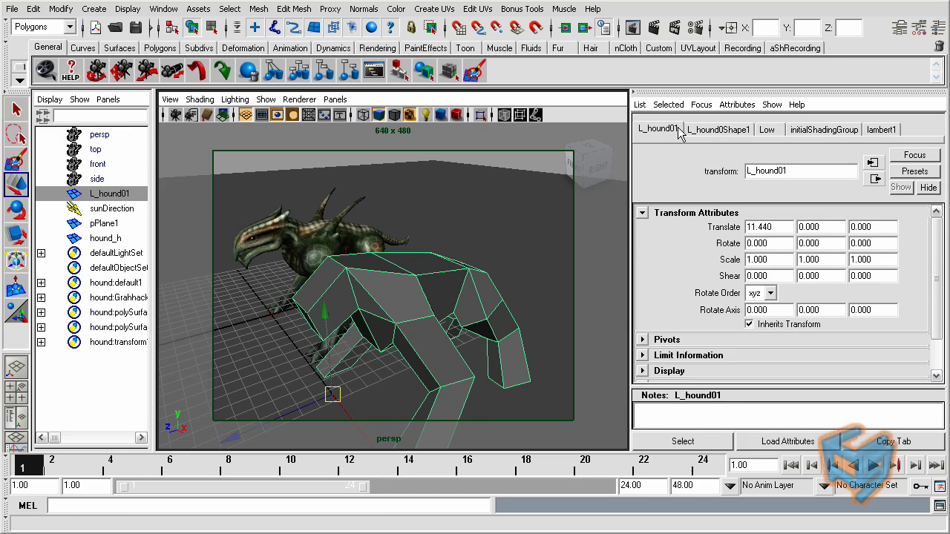
click(710, 131)
click(660, 130)
drag(934, 276, 925, 321)
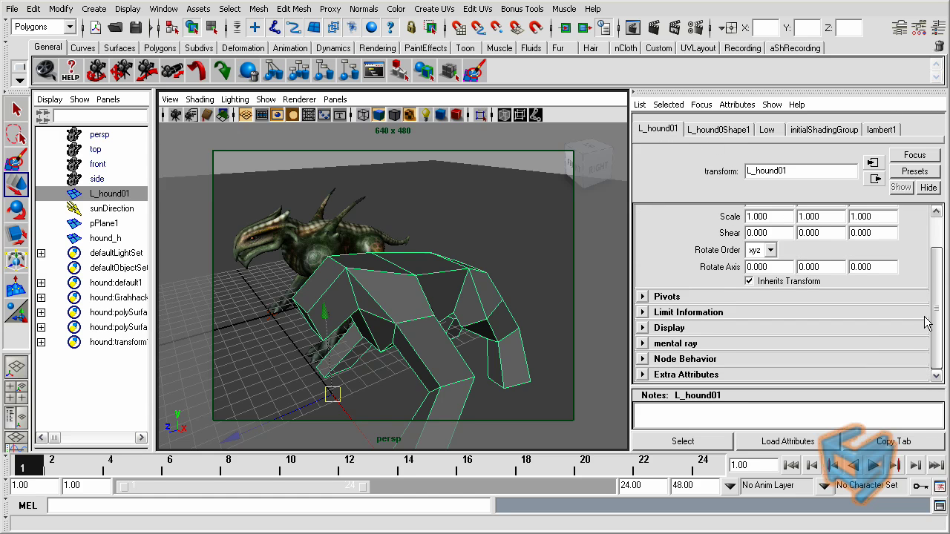
click(642, 345)
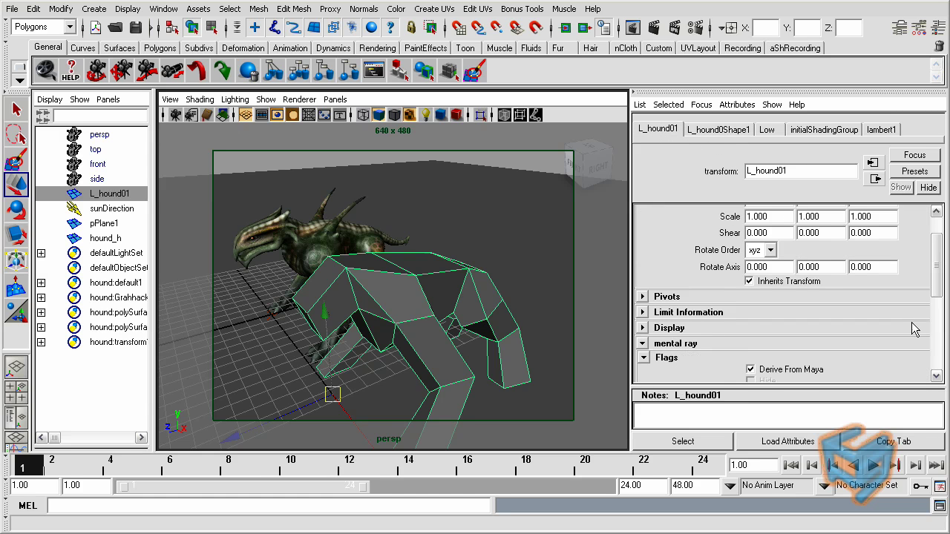
drag(929, 304, 926, 360)
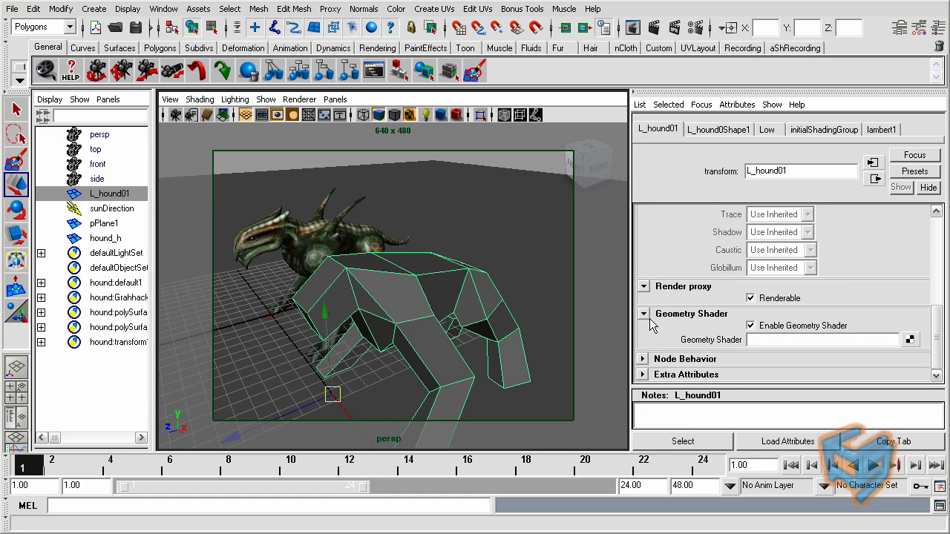
click(758, 340)
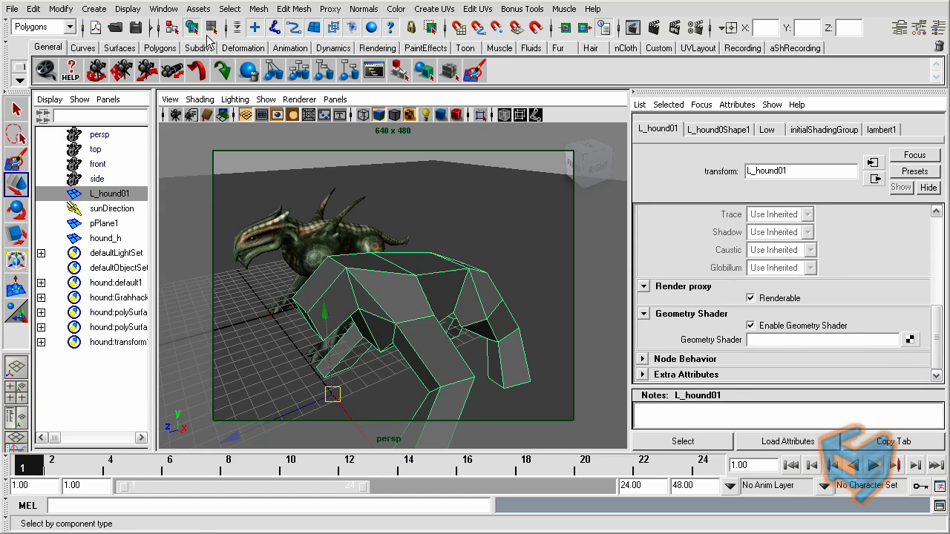
Create a mip_binaryproxy node in the Hypershade, connect it as L_hound01's Geometry Shader, and close the Hypershade.
click(163, 8)
mouse_move(174, 57)
click(316, 69)
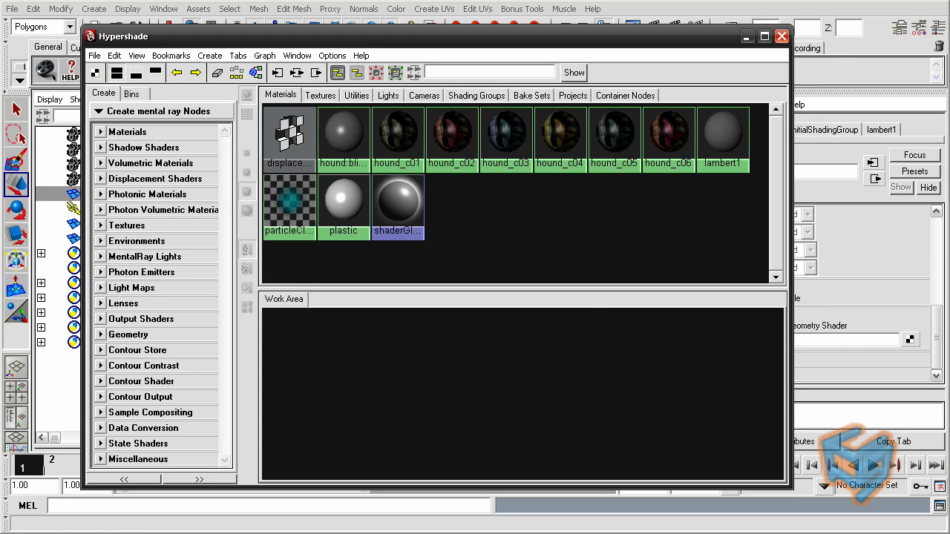
drag(362, 39, 279, 37)
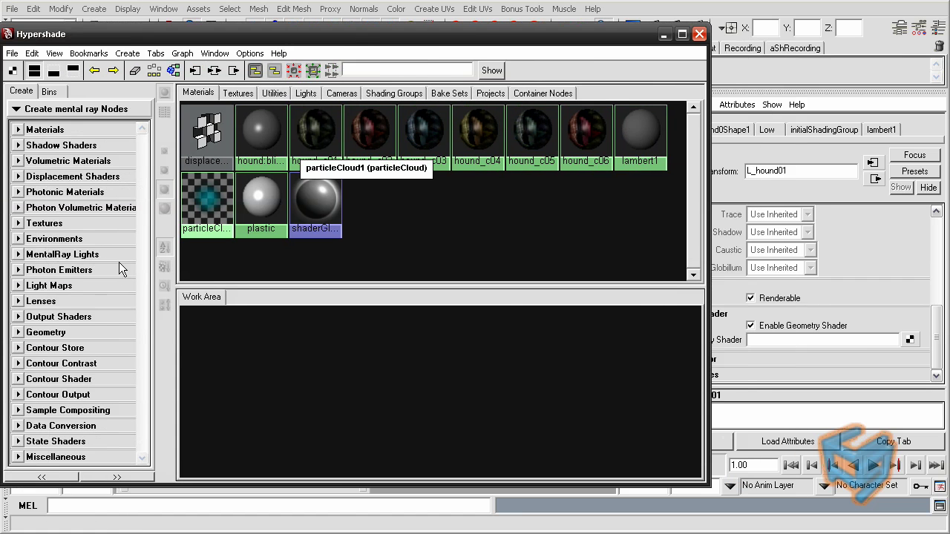
click(55, 332)
drag(146, 297, 146, 408)
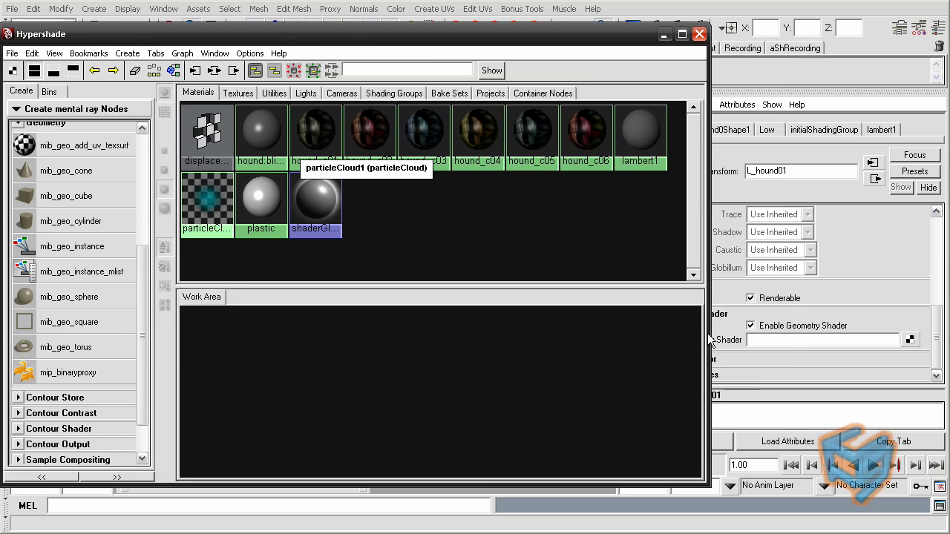
middle_drag(97, 372, 733, 348)
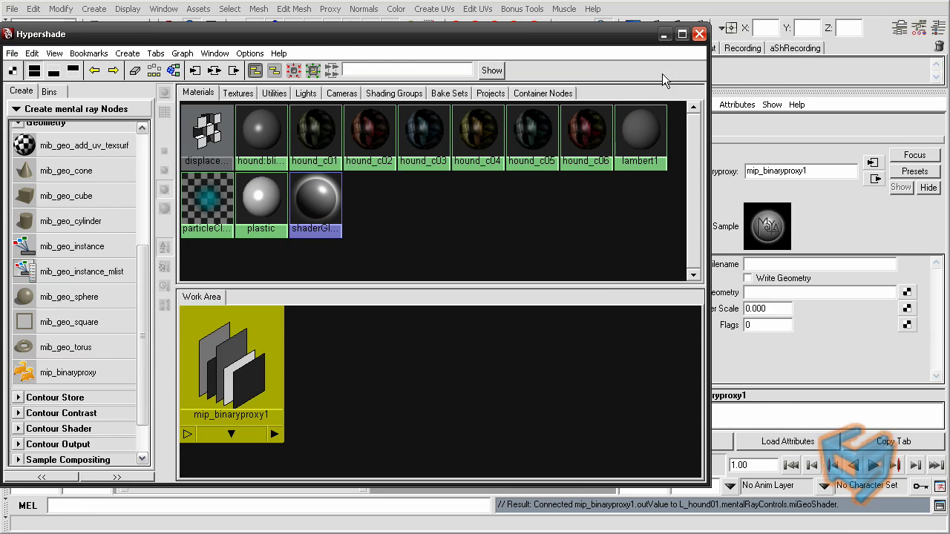
click(699, 34)
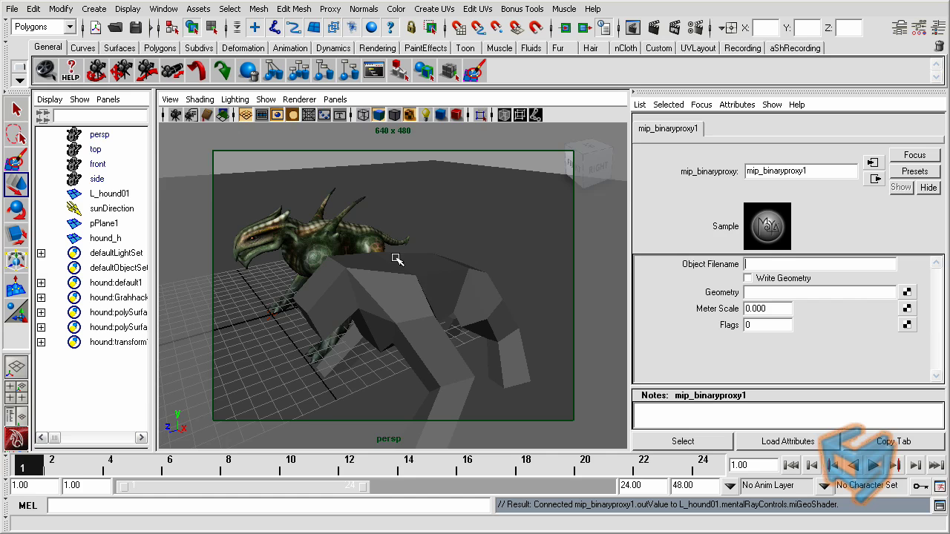
Set the binary proxy's object filename to c:\temp\myTemp.mi and enable Write Geometry.
click(757, 267)
text(i)
key(Return)
click(846, 265)
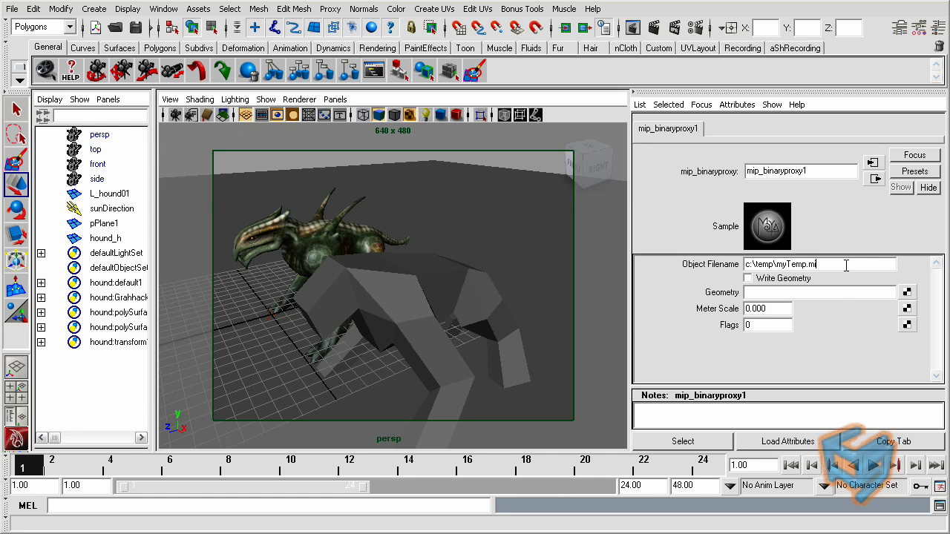
drag(846, 265, 740, 259)
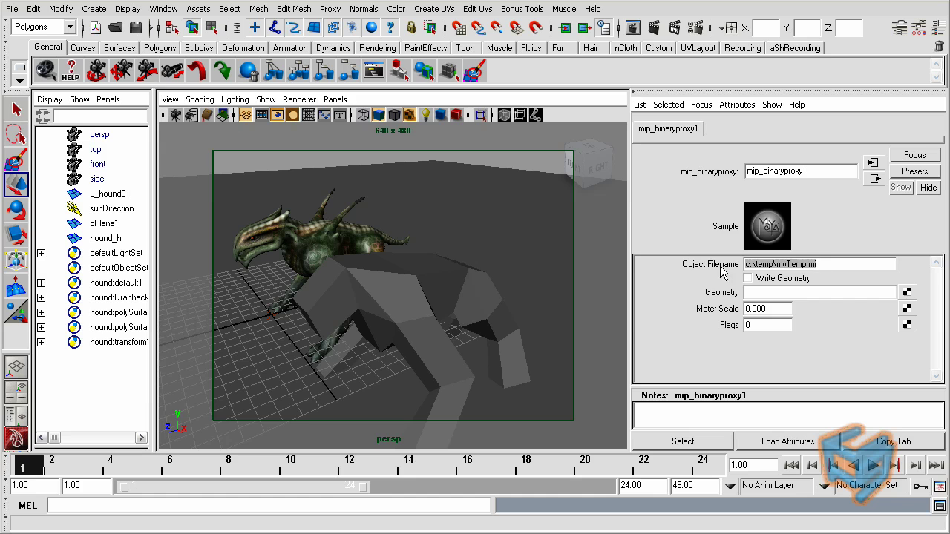
click(748, 280)
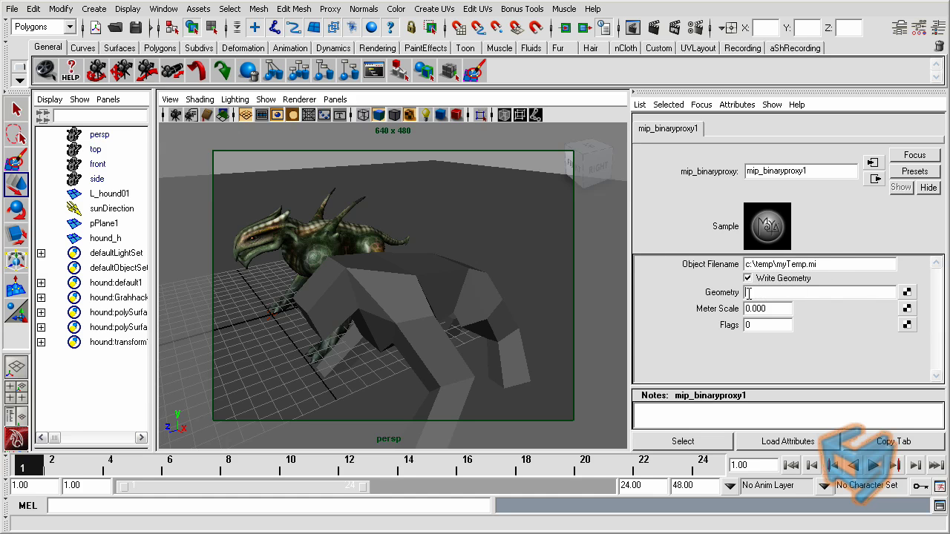
Set the binary proxy's geometry to hound_h, copying the name from the high-resolution mesh and returning to L_hound01's proxy node.
click(748, 292)
double_click(111, 238)
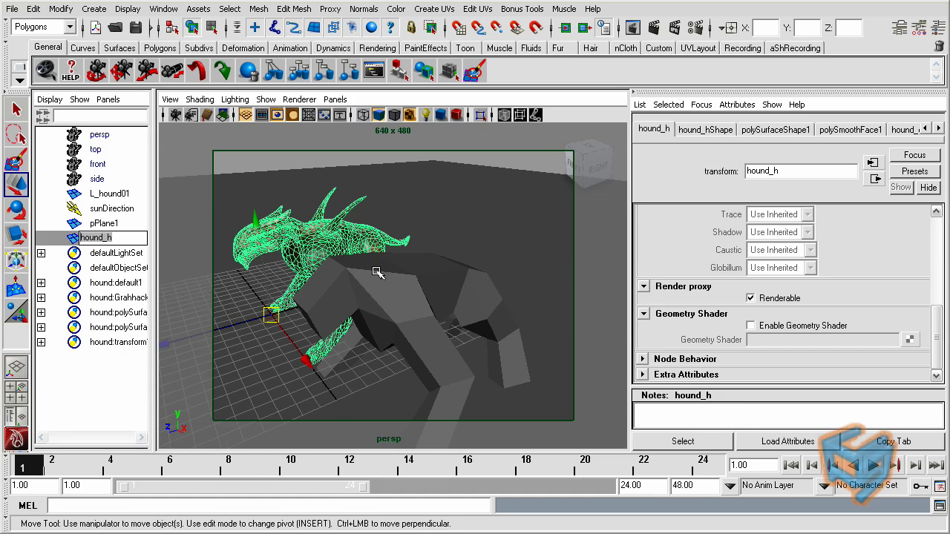
click(445, 273)
click(909, 339)
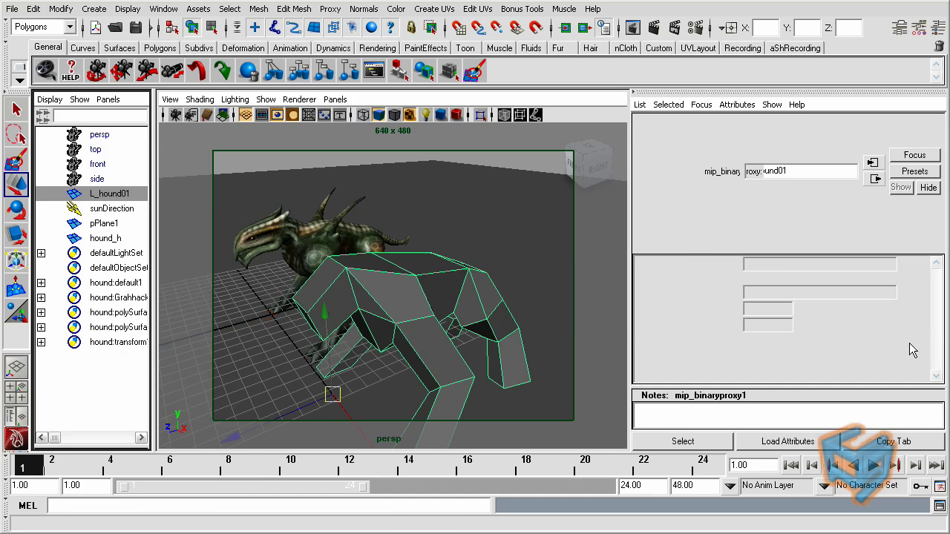
click(770, 292)
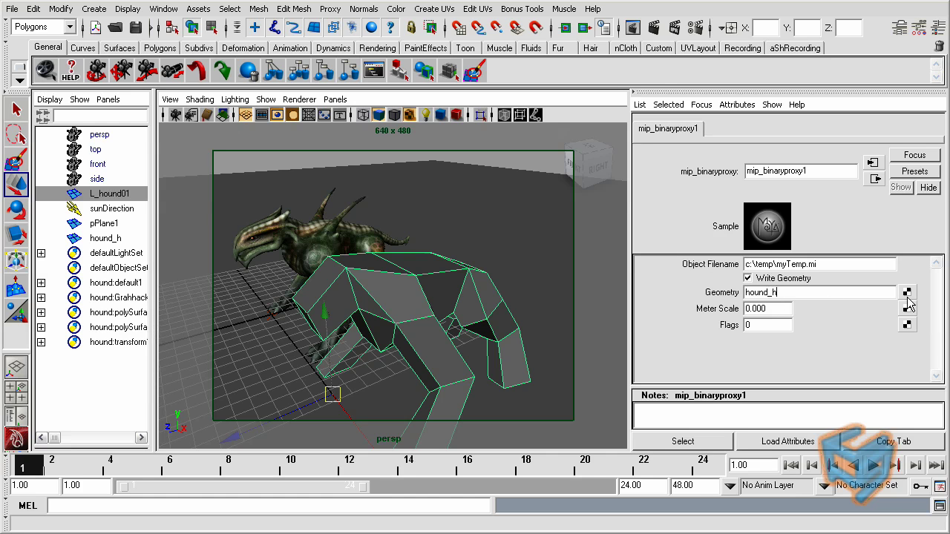
key(Return)
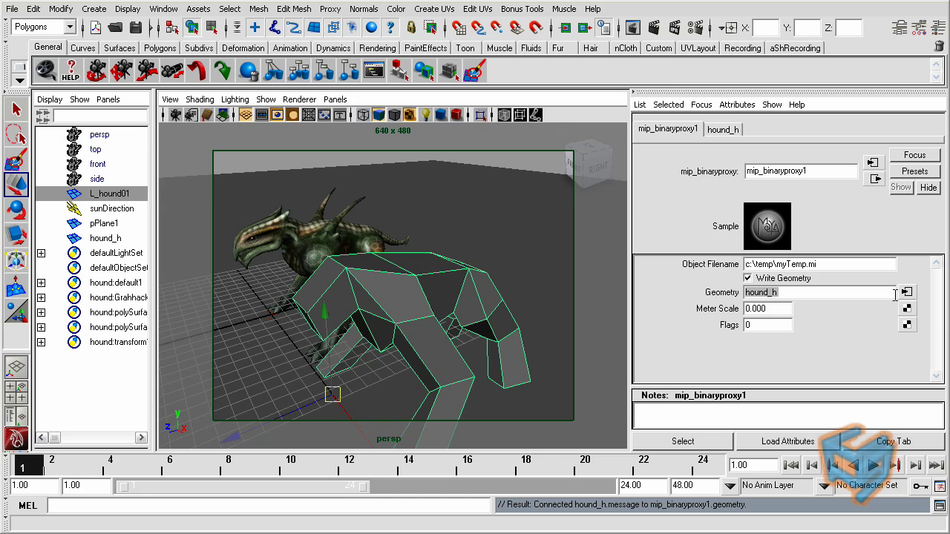
Follow the proxy's geometry connection to inspect hound_h's transform attributes, and return to mip_binaryproxy1.
click(906, 292)
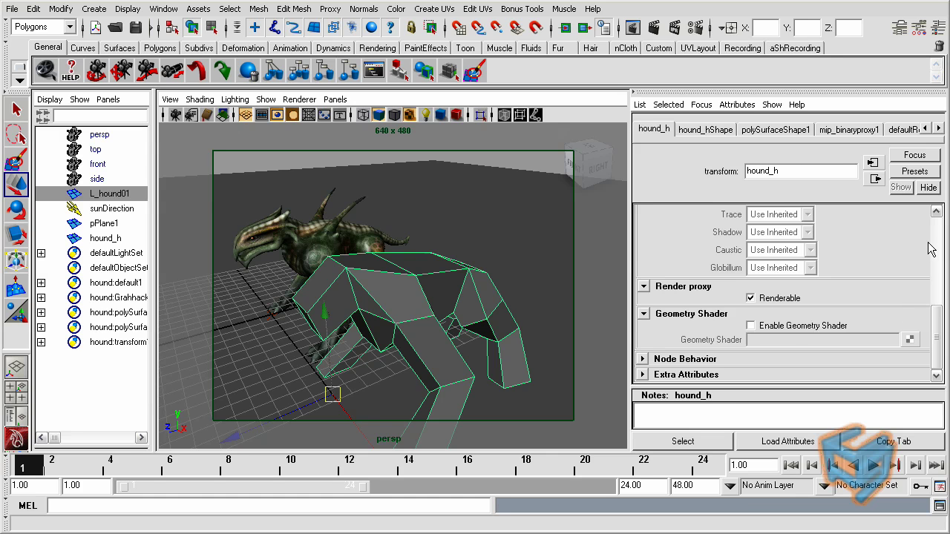
scroll(933, 232, up, 3)
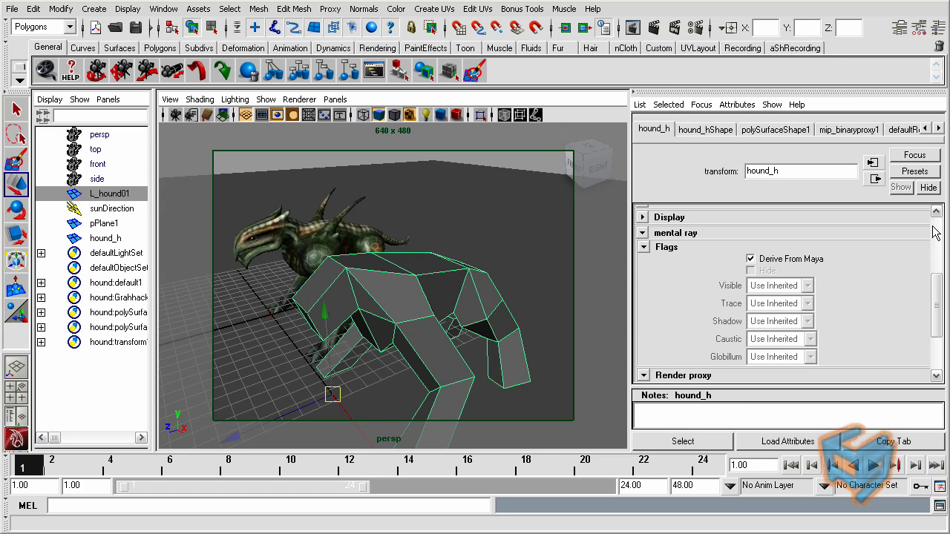
click(701, 105)
click(733, 147)
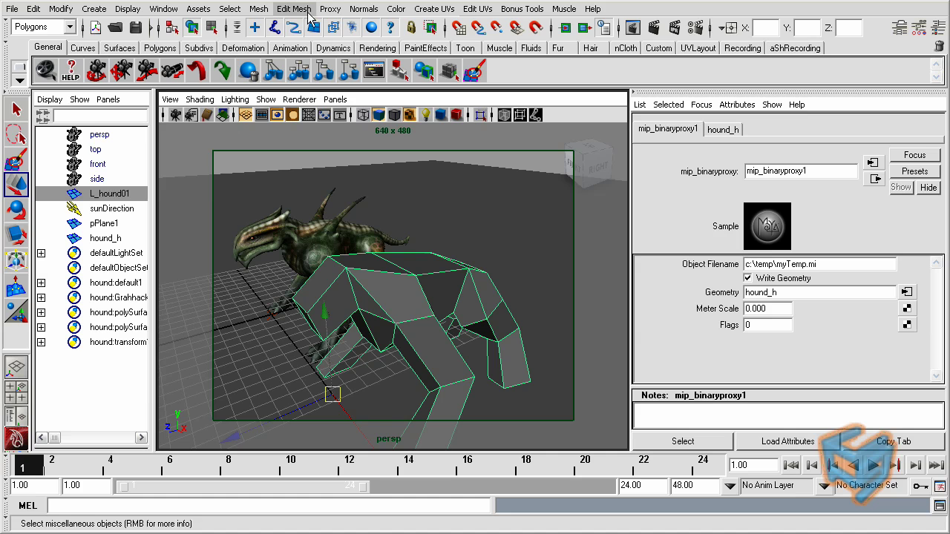
Switch Maya to the Rendering command set and view the C:\temp folder in Windows Explorer.
click(58, 30)
click(34, 89)
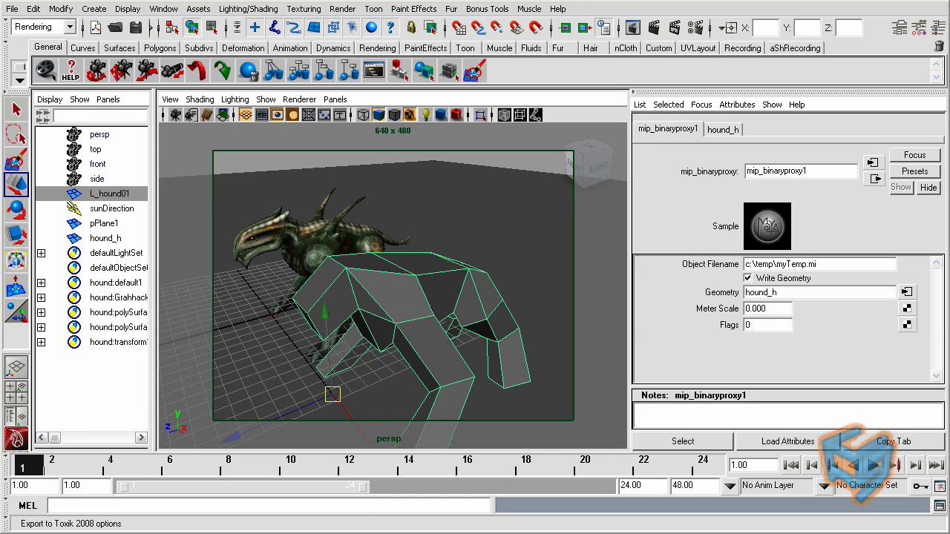
click(342, 9)
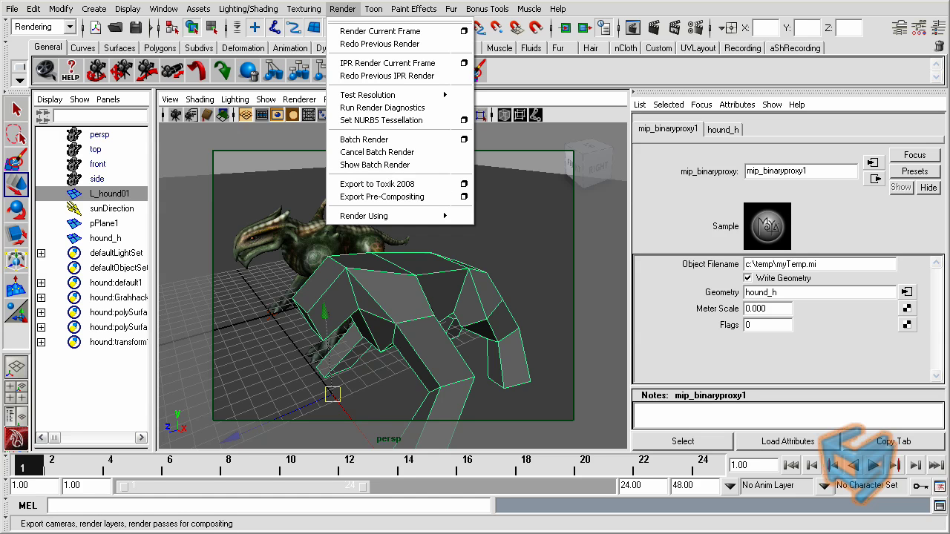
click(381, 196)
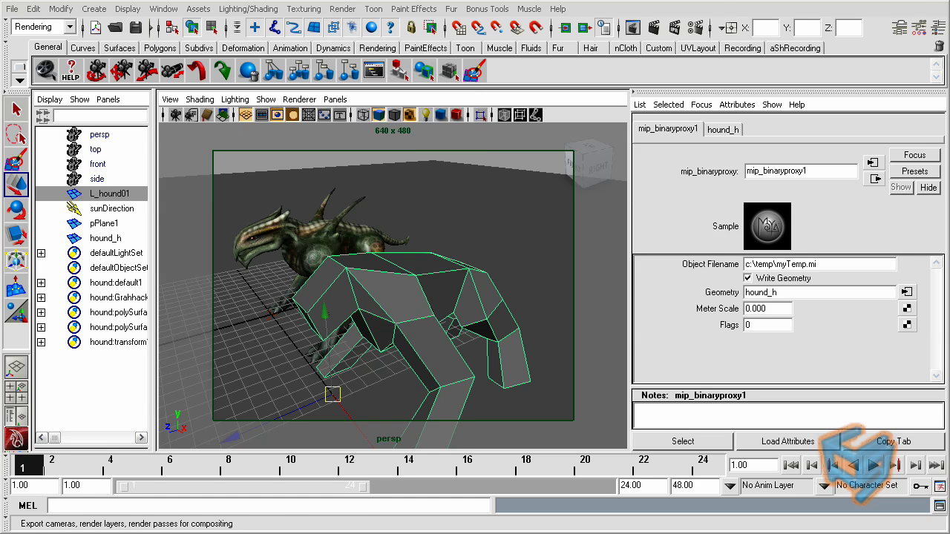
drag(278, 213, 328, 200)
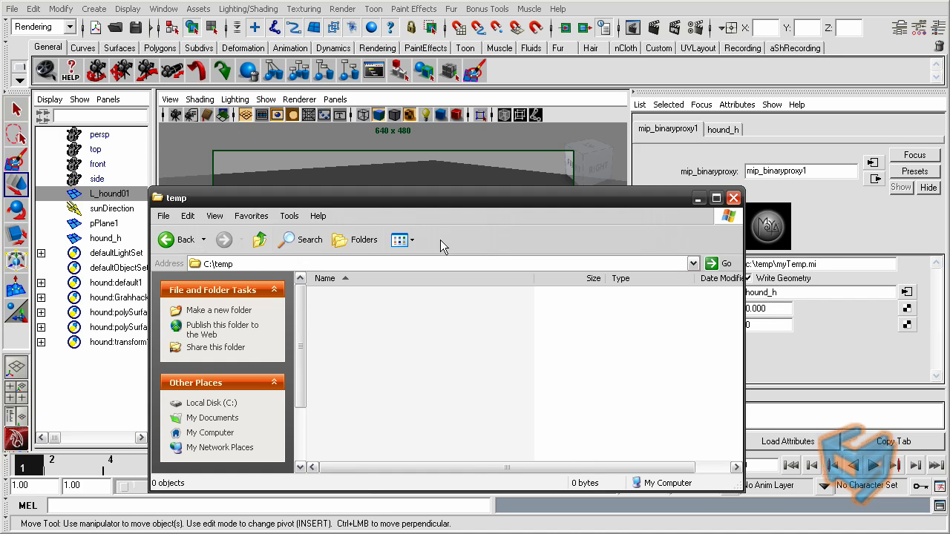
Try to write the proxy geometry with a batch render, and check the C:\temp folder for the file.
click(342, 9)
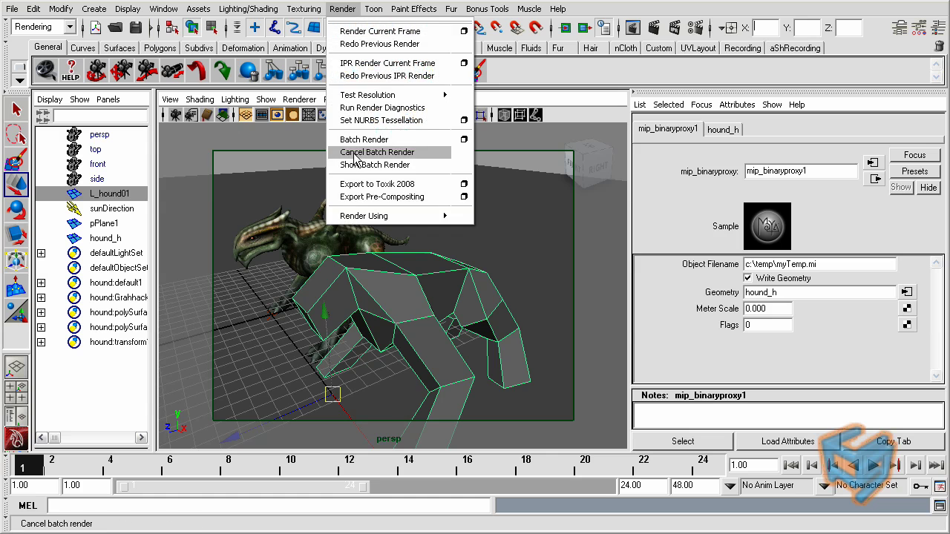
click(357, 141)
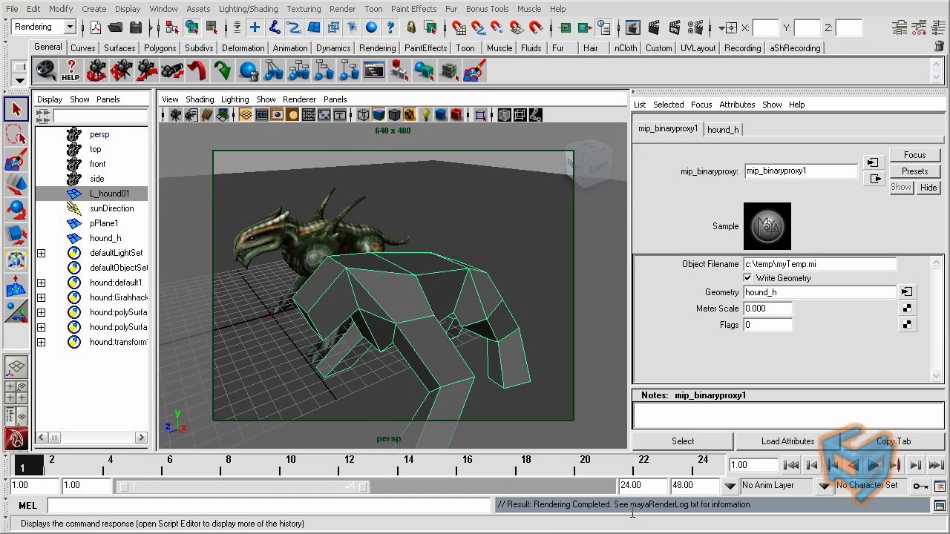
key(alt+Tab)
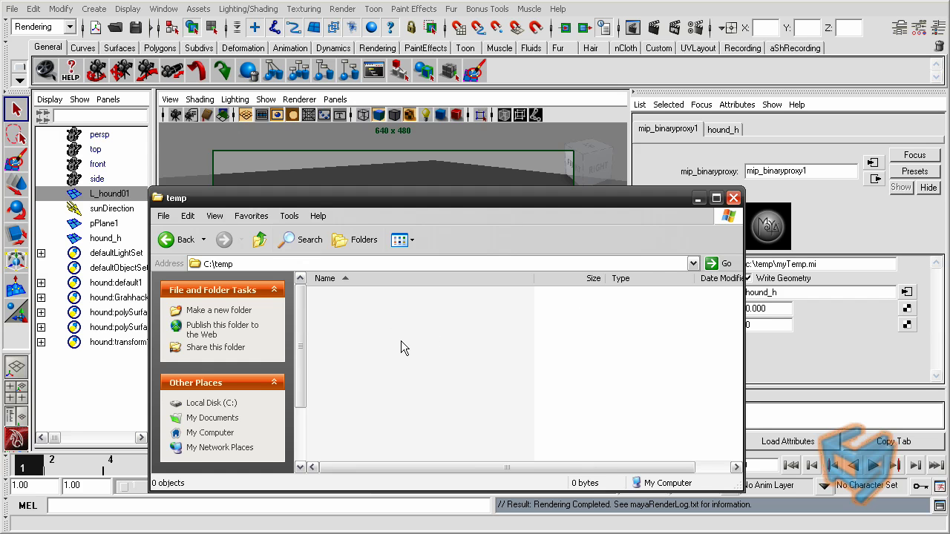
click(698, 198)
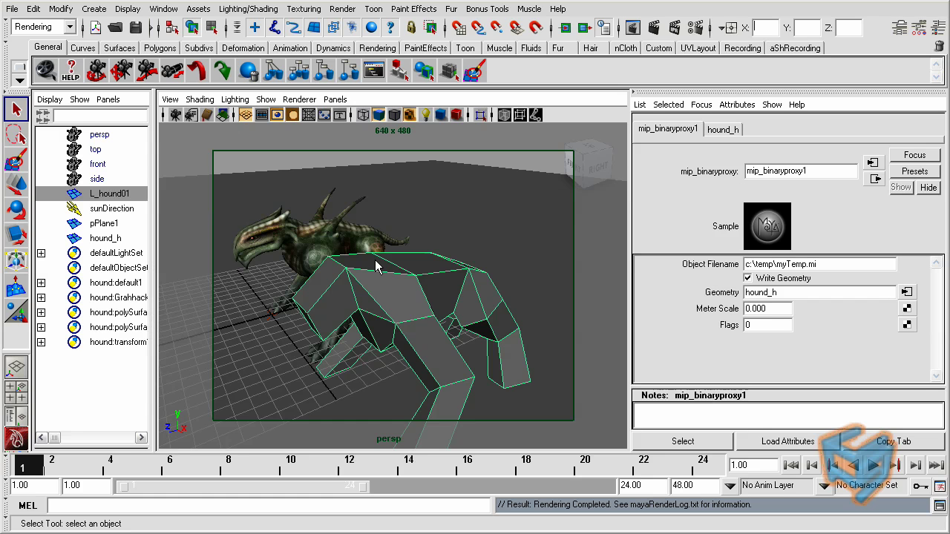
Reorder the scene objects so hound_h comes before L_hound01, and select L_hound01.
click(120, 237)
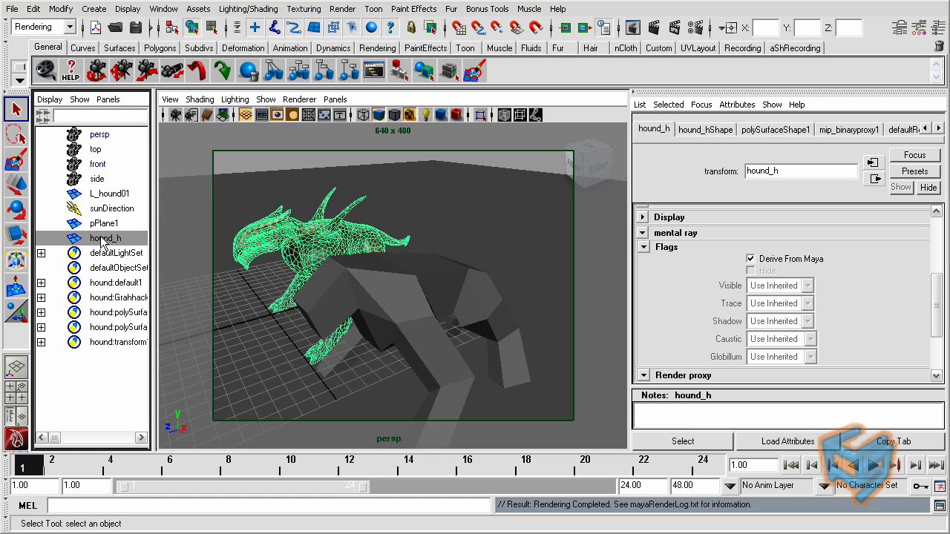
middle_drag(104, 244, 103, 202)
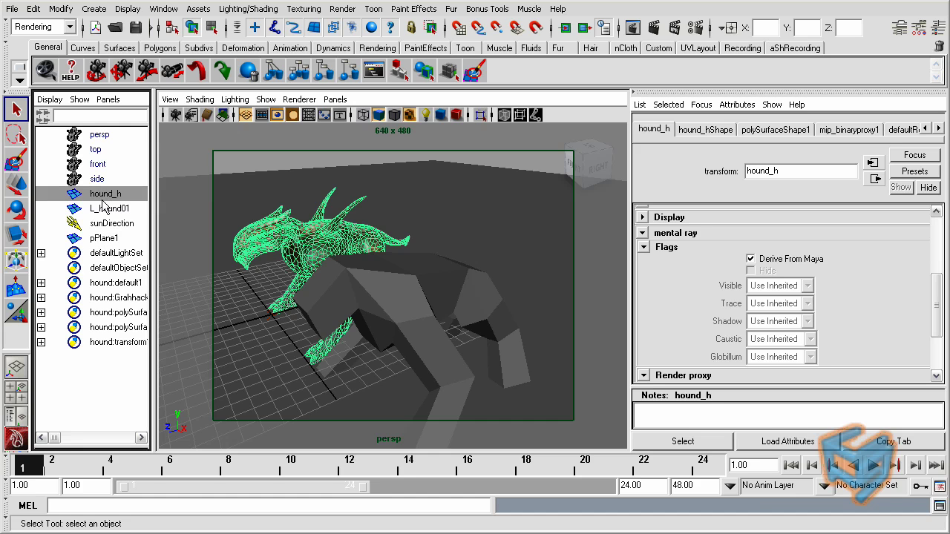
click(109, 209)
key(7)
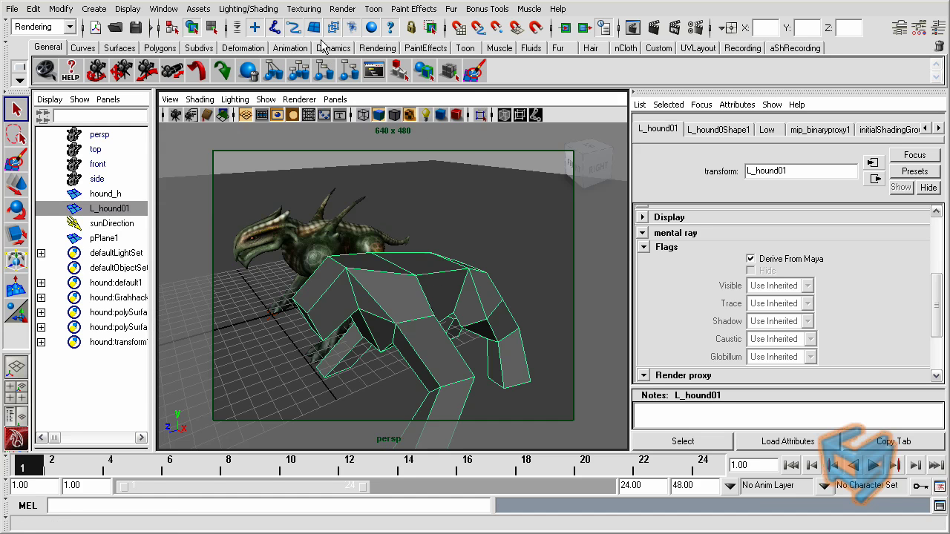
Batch render the reordered scene to write myTemp.mi, and check the C:\temp folder in Windows Explorer.
click(342, 10)
click(345, 139)
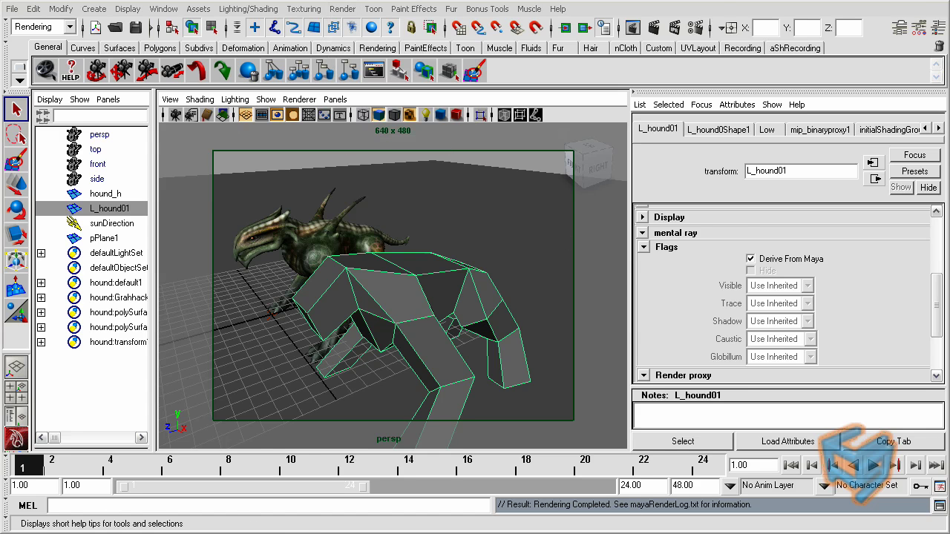
key(alt+Tab)
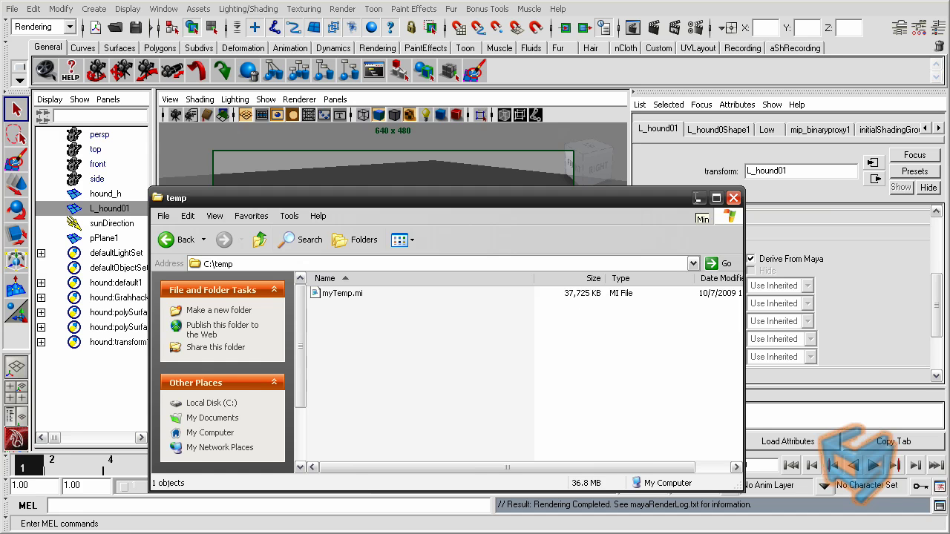
click(698, 198)
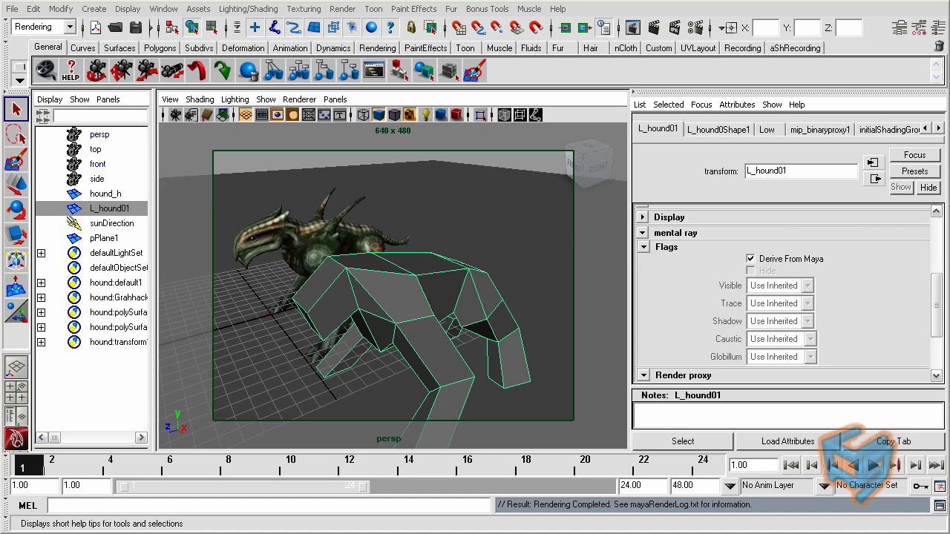
Reopen L_hound01's connected binary proxy node and disable Write Geometry.
click(939, 35)
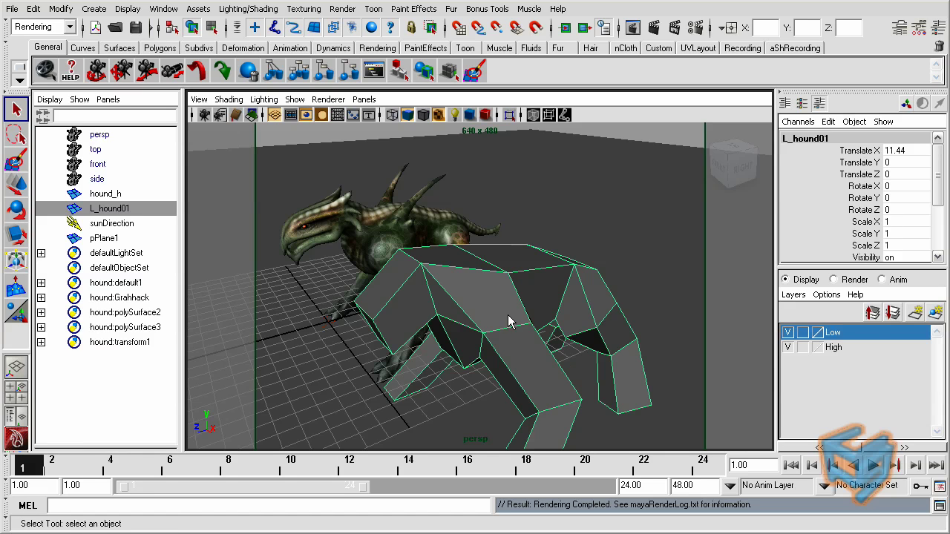
key(ctrl+a)
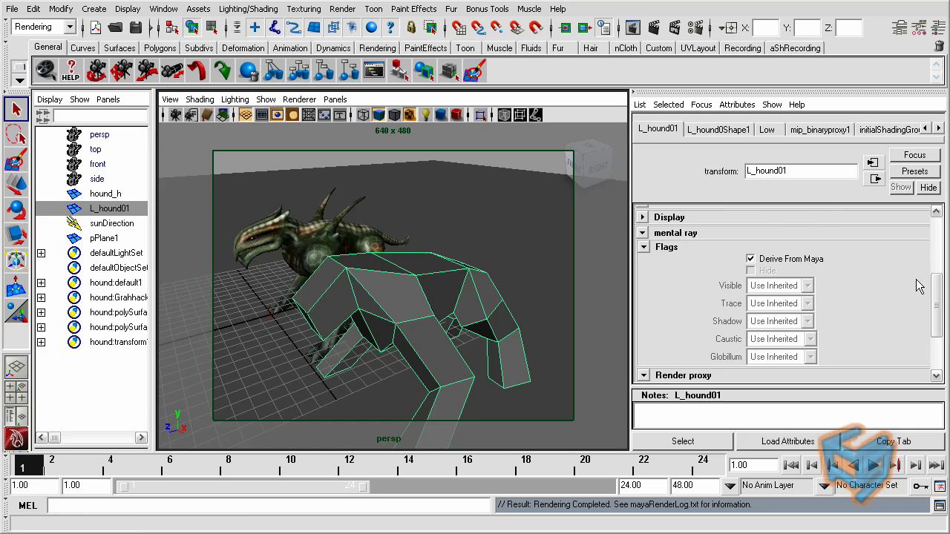
drag(933, 305, 919, 343)
click(917, 344)
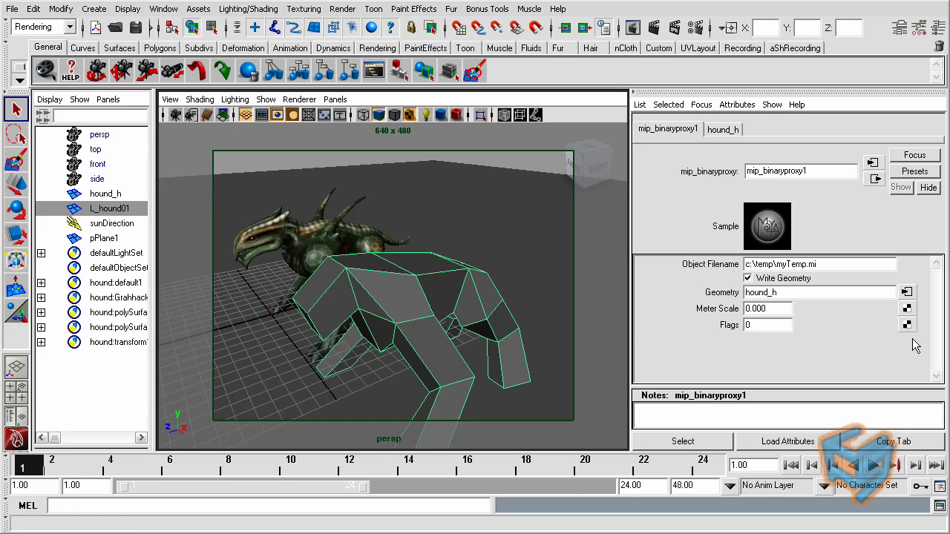
click(748, 279)
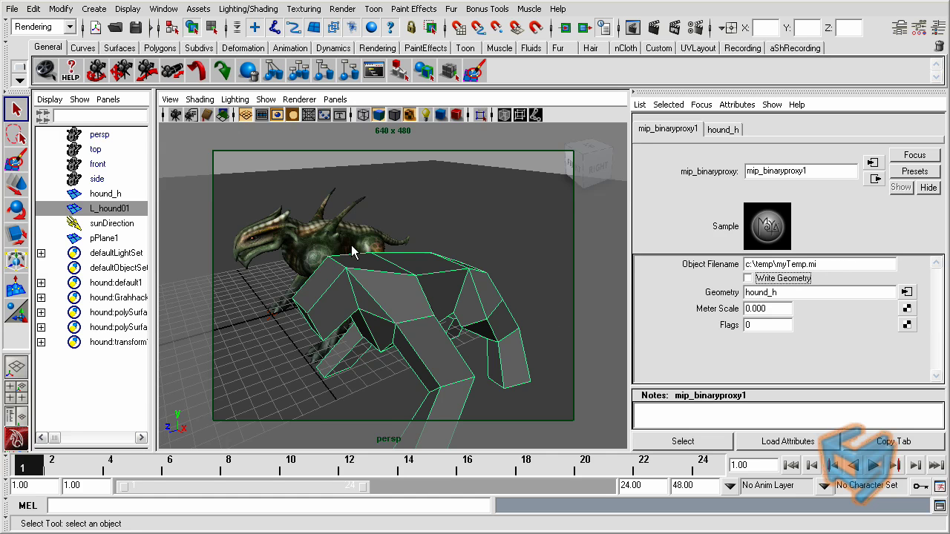
Render the perspective view with mental ray in the Render View, inspect both hounds, and close the window.
click(163, 9)
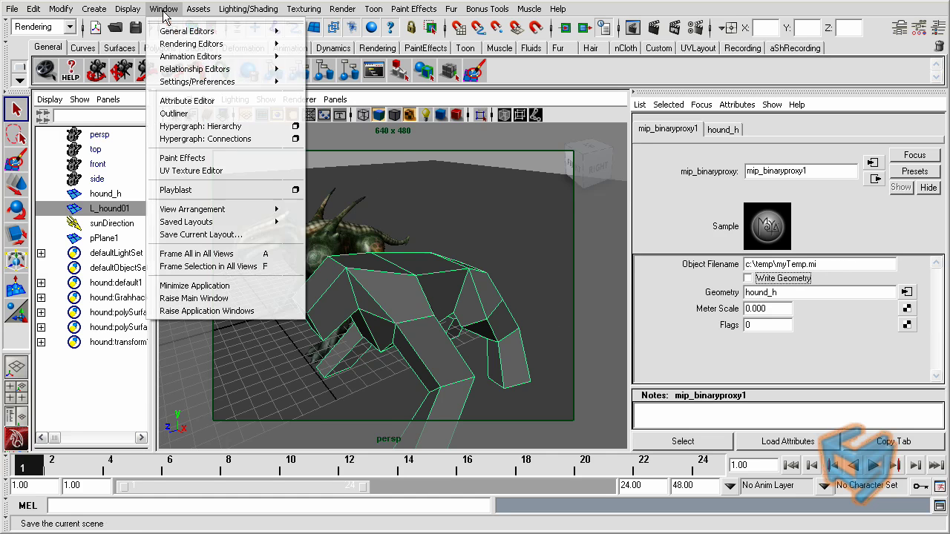
mouse_move(164, 46)
click(308, 50)
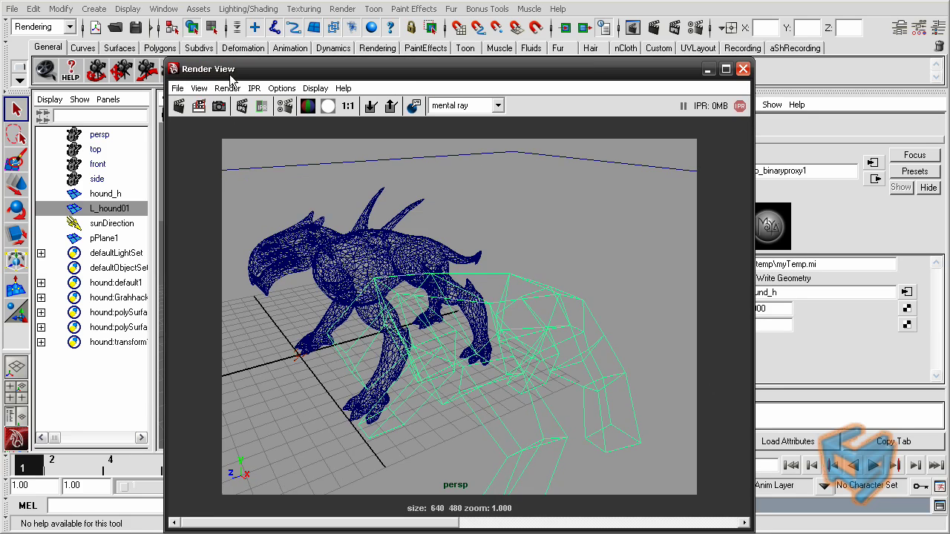
click(178, 105)
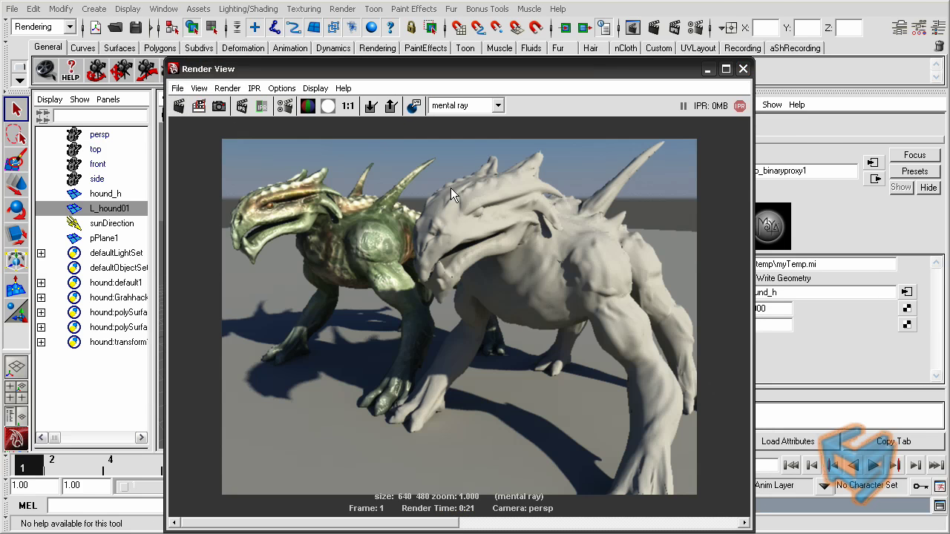
drag(618, 69, 625, 58)
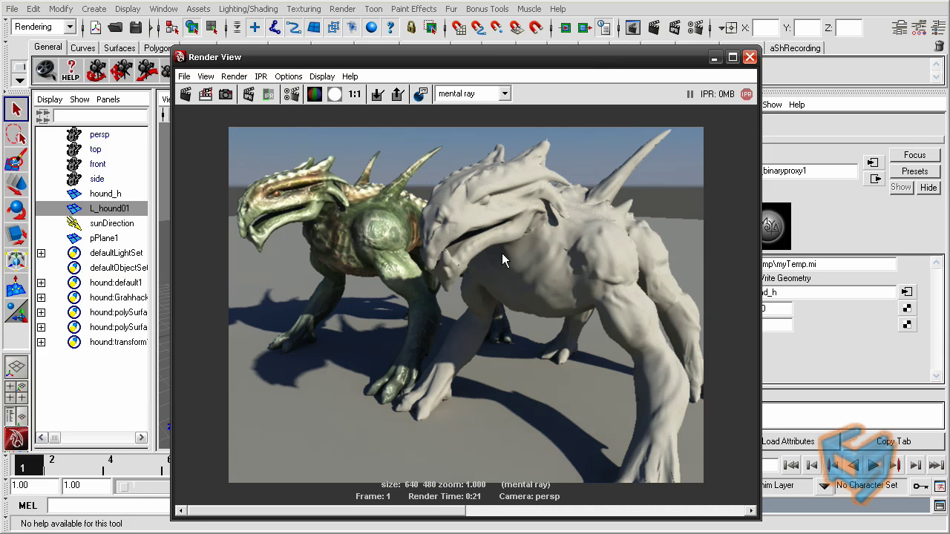
click(748, 58)
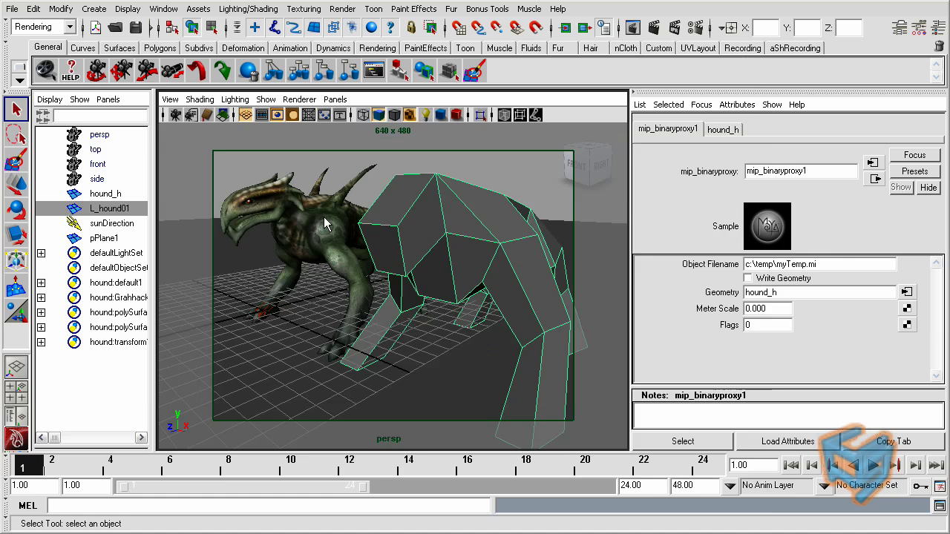
Select the high-resolution hound and examine the MI Subdiv Approx entry among its shape's extra attributes.
click(323, 216)
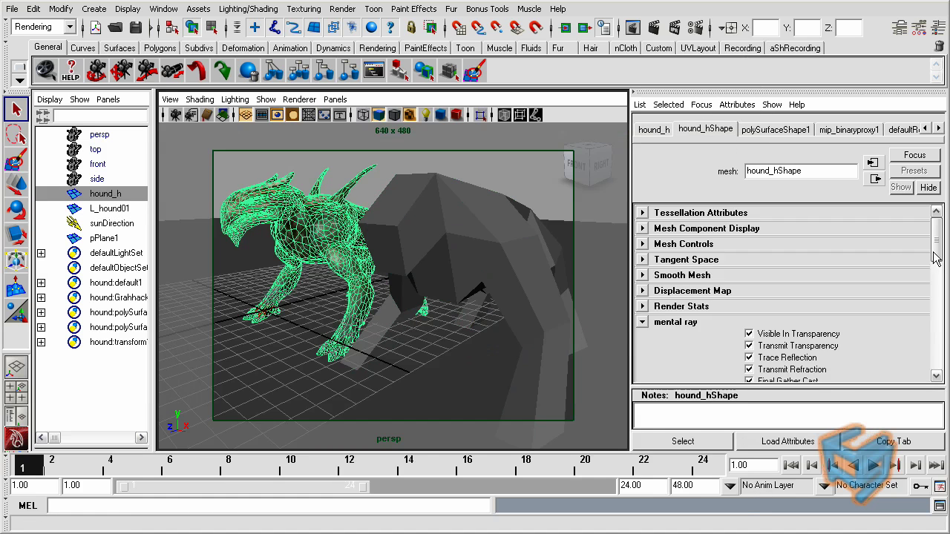
drag(934, 252, 928, 371)
click(687, 374)
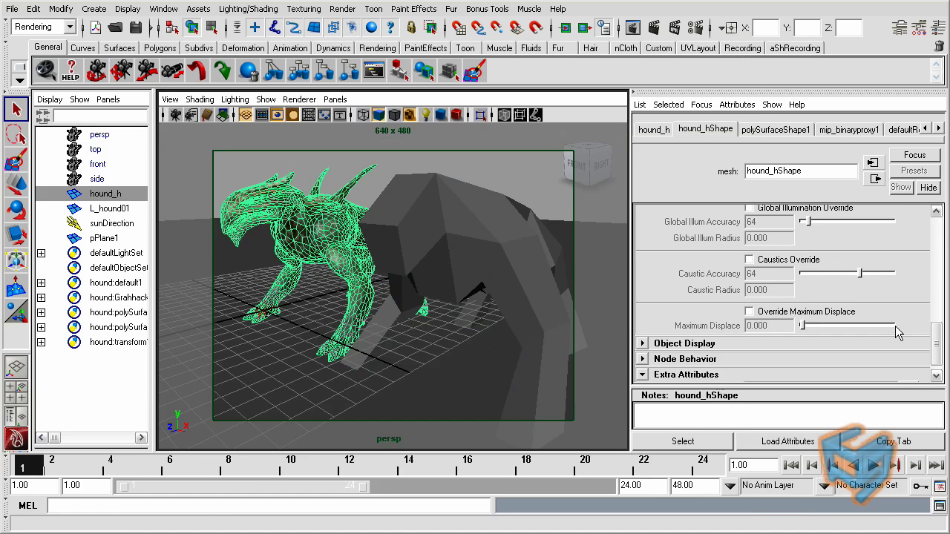
scroll(927, 338, down, 1)
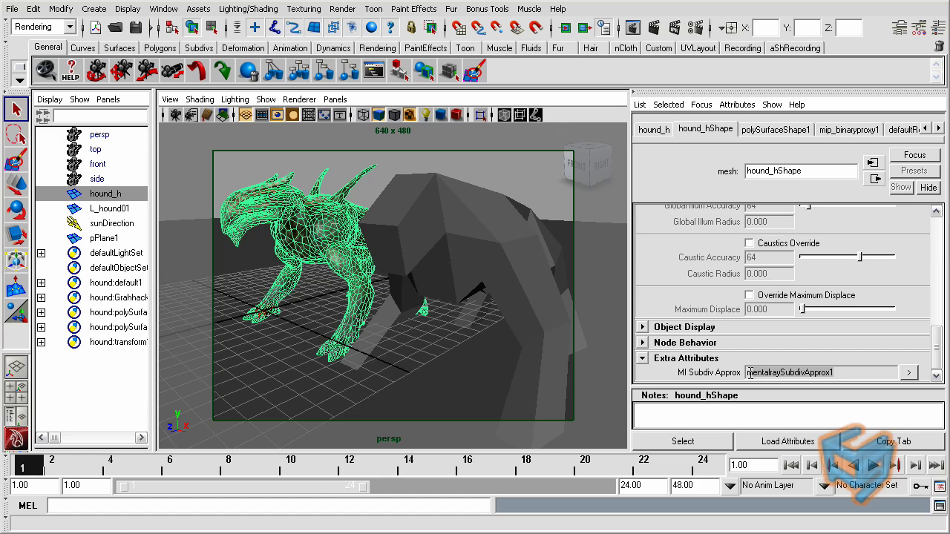
Assign the hound_c02 phong material from the Hypershade to the low-poly L_hound01.
click(465, 253)
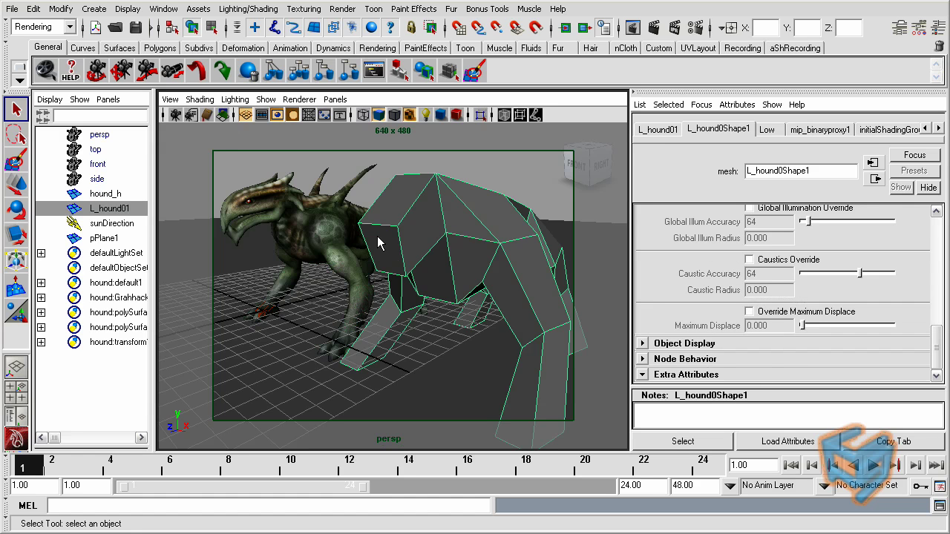
click(172, 12)
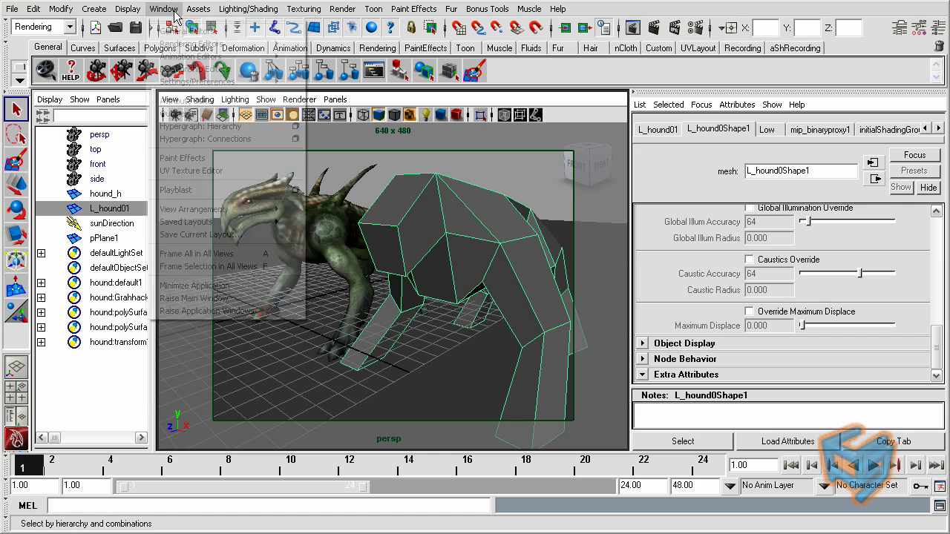
mouse_move(215, 43)
click(326, 74)
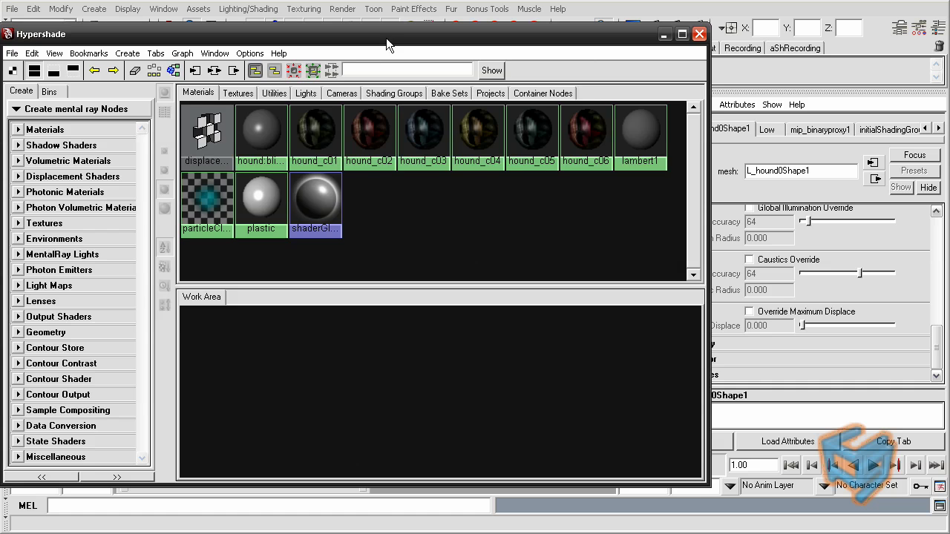
drag(386, 38, 466, 347)
middle_drag(448, 449, 429, 250)
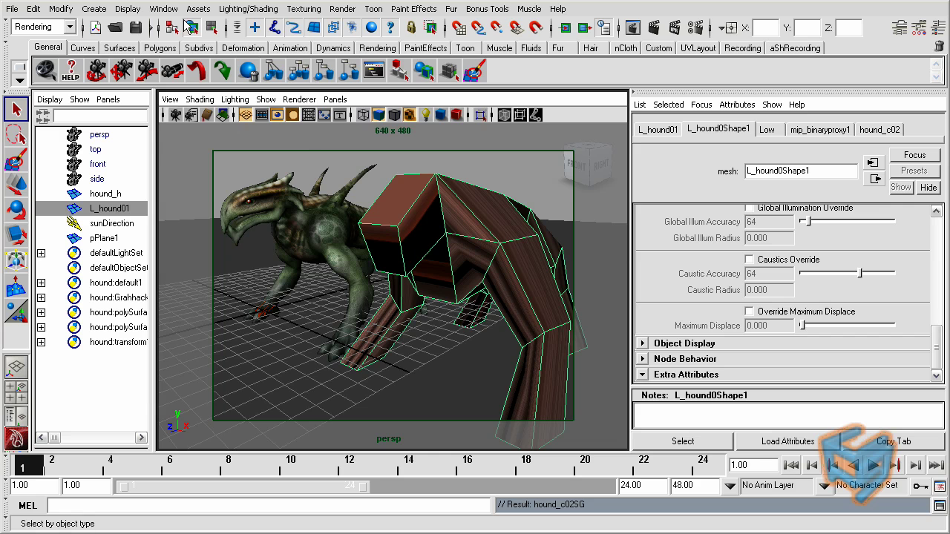
Render the perspective view with mental ray to check the hound_c02 material on the proxy, and close the Render View.
click(164, 8)
mouse_move(190, 40)
click(316, 44)
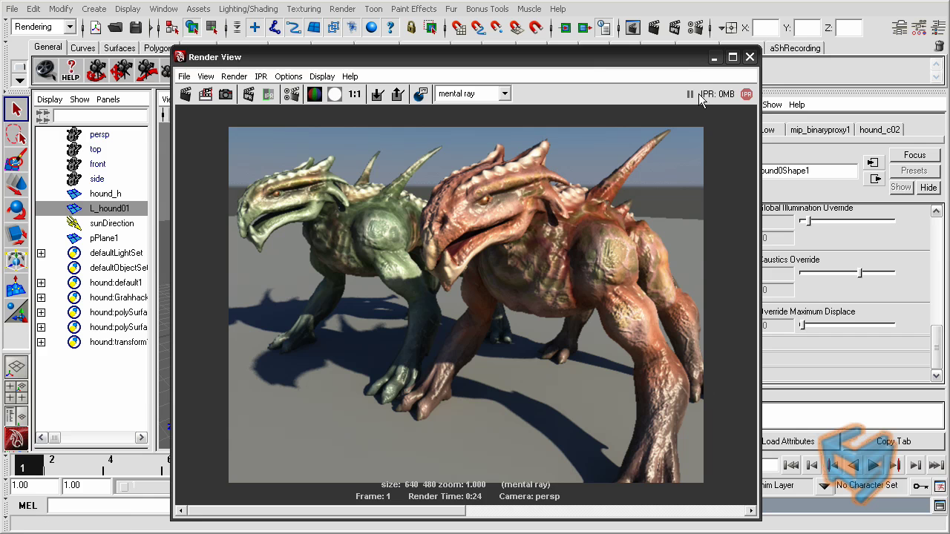
click(749, 58)
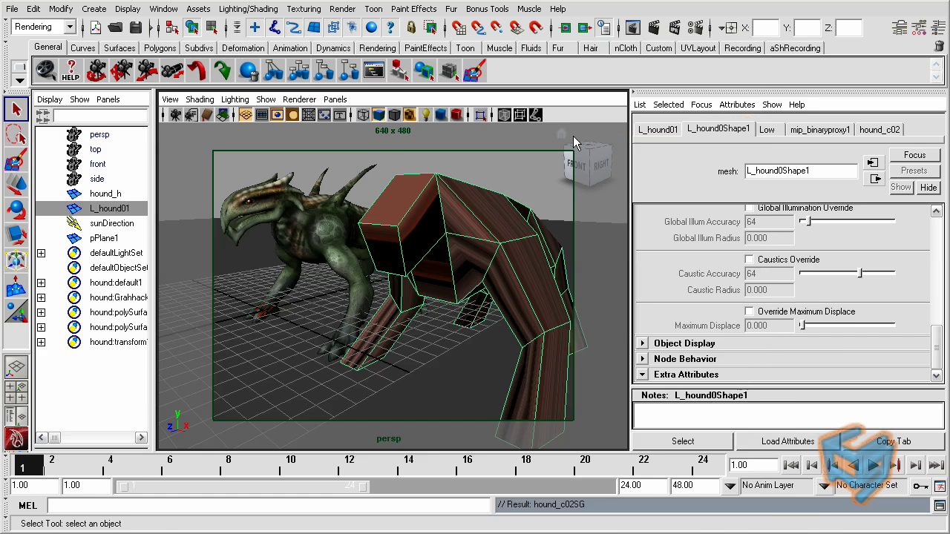
Graph the hound_c02 shader network in the Hypershade for inspection, and assign the hound_c01 material to L_hound01.
click(163, 9)
mouse_move(222, 42)
click(330, 75)
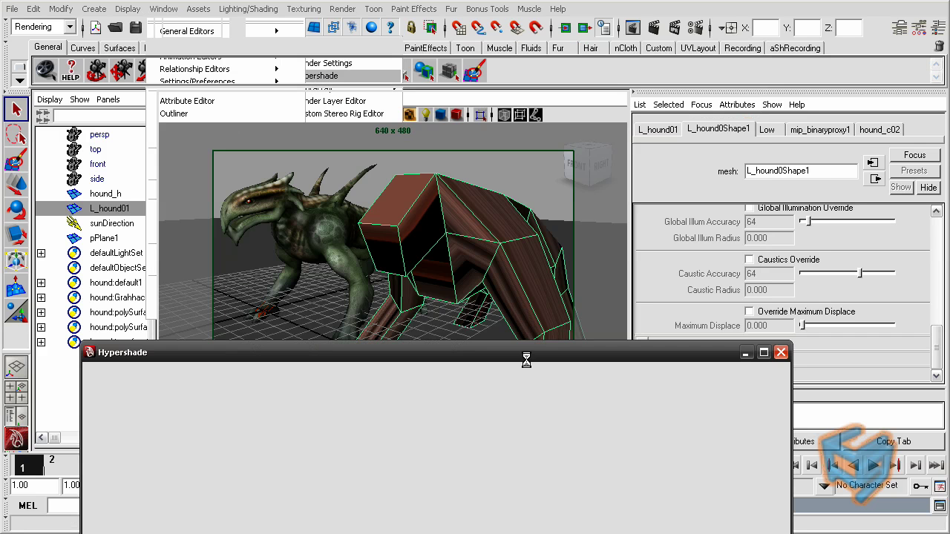
drag(526, 356, 517, 271)
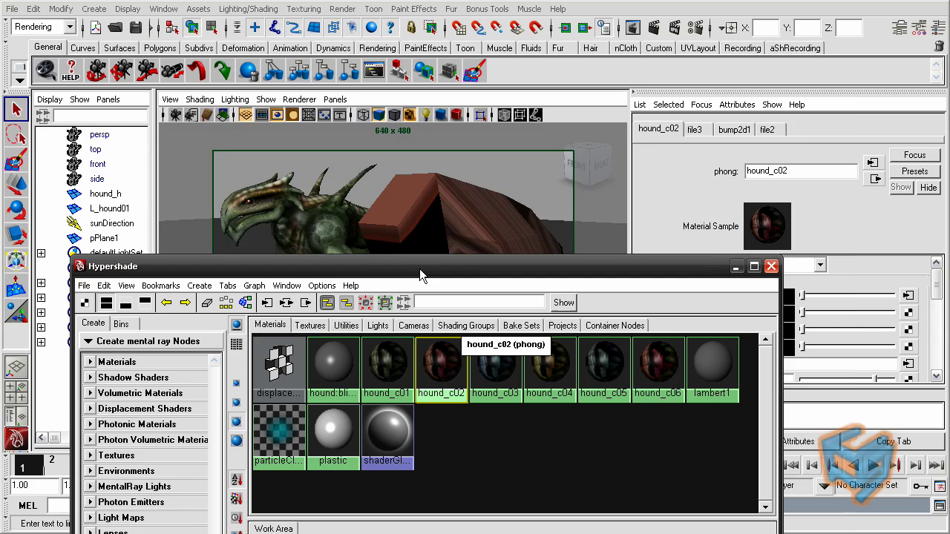
drag(420, 268, 468, 85)
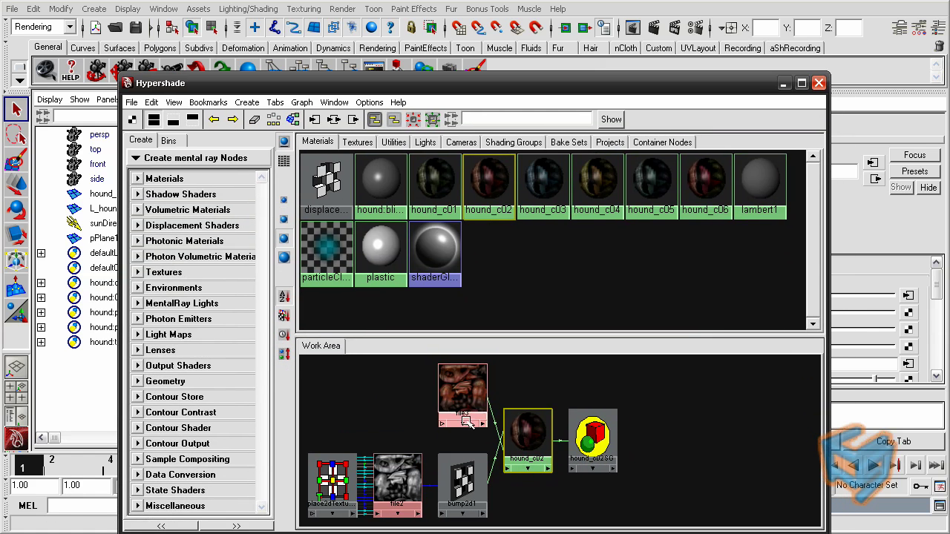
drag(485, 83, 576, 260)
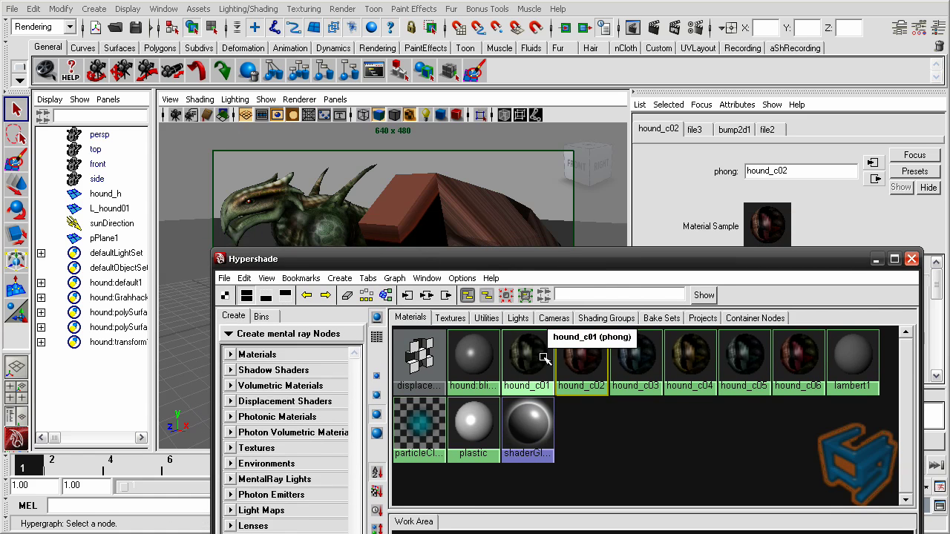
click(500, 225)
right_drag(518, 349, 509, 294)
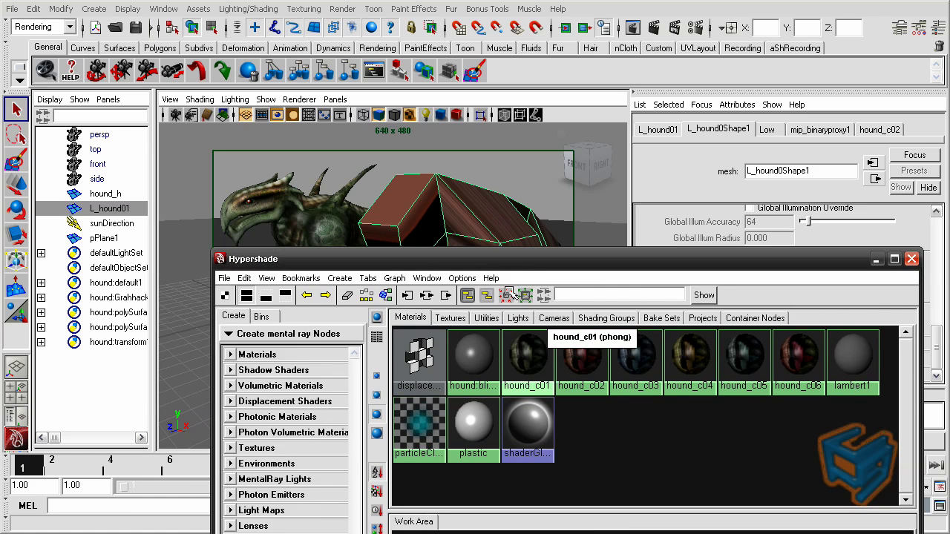
Graph the input and output connections of hound_c01 in the Hypershade work area and rearrange the graph.
click(522, 352)
click(433, 295)
drag(559, 259, 483, 82)
click(319, 101)
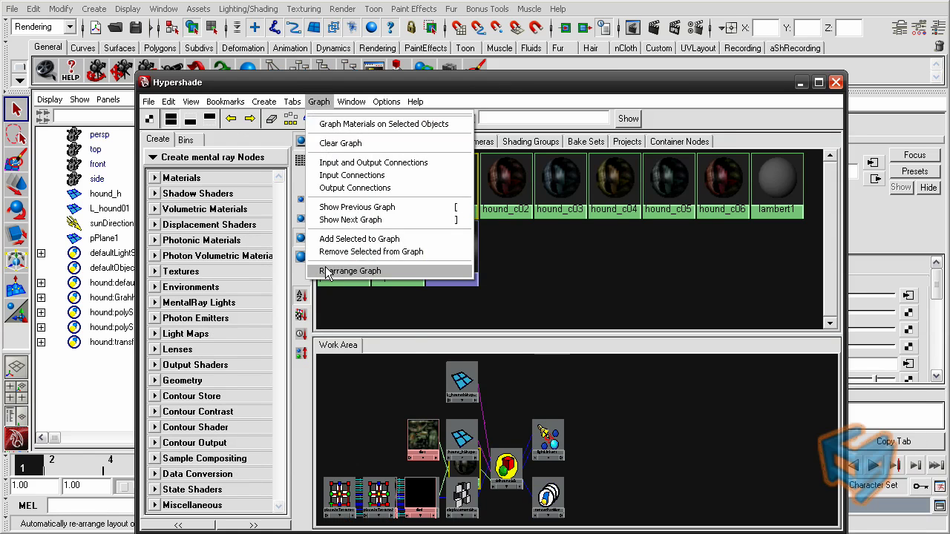
click(350, 272)
alt+right_drag(493, 451, 483, 445)
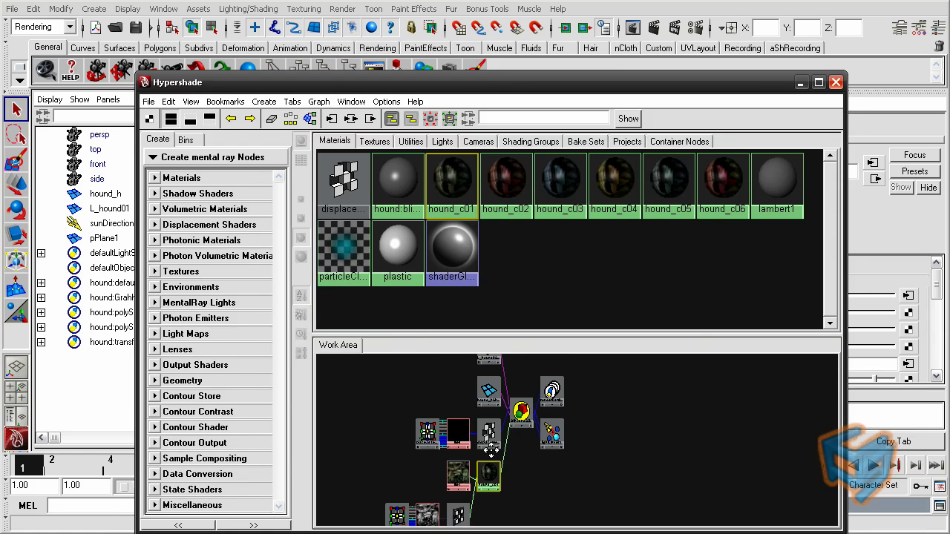
Disconnect the displacement shader from the hound_c01 material's shading group, and close the Hypershade.
drag(514, 77, 362, 225)
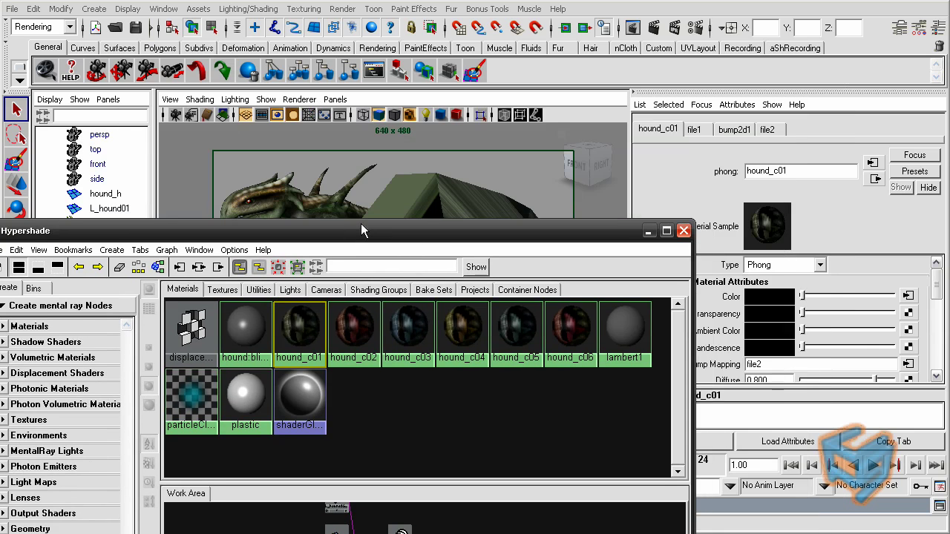
drag(435, 230, 599, 93)
scroll(568, 427, down, 1)
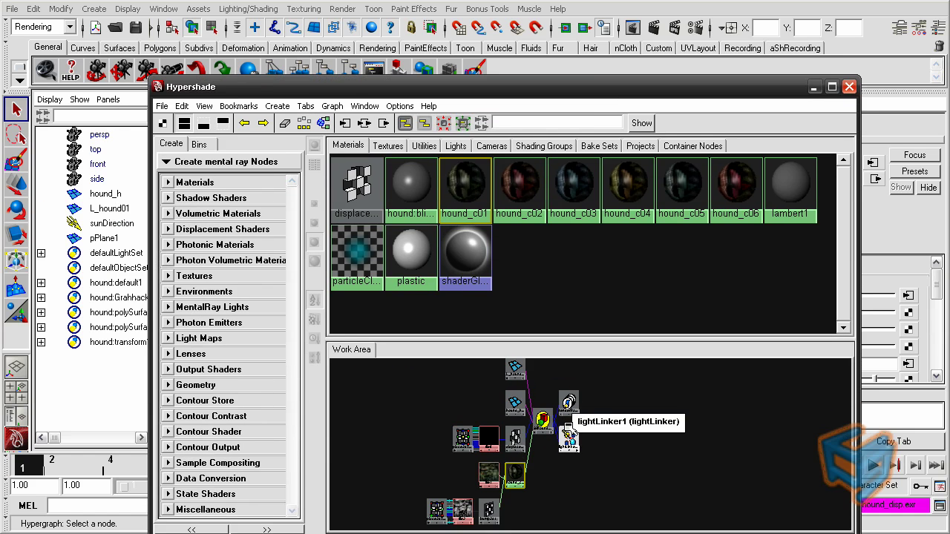
alt+middle_drag(567, 426, 532, 428)
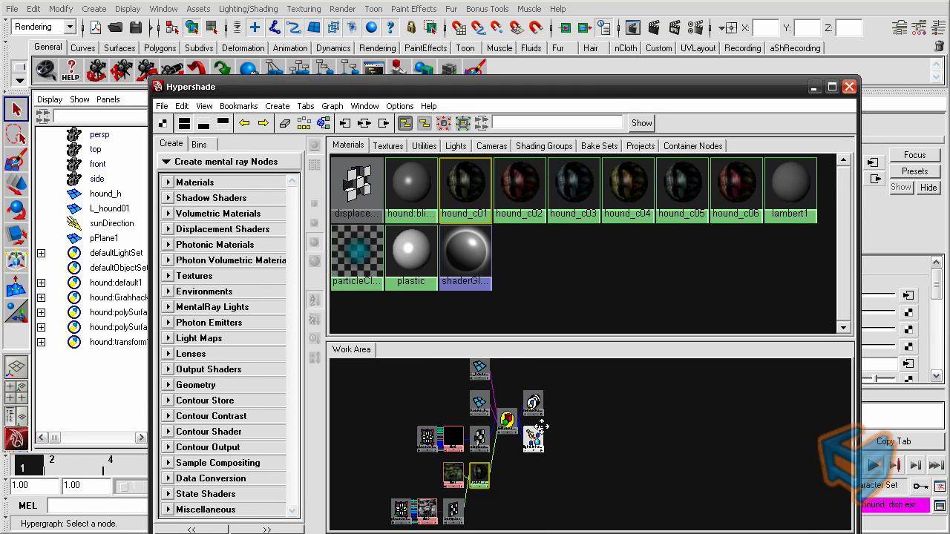
drag(413, 419, 479, 445)
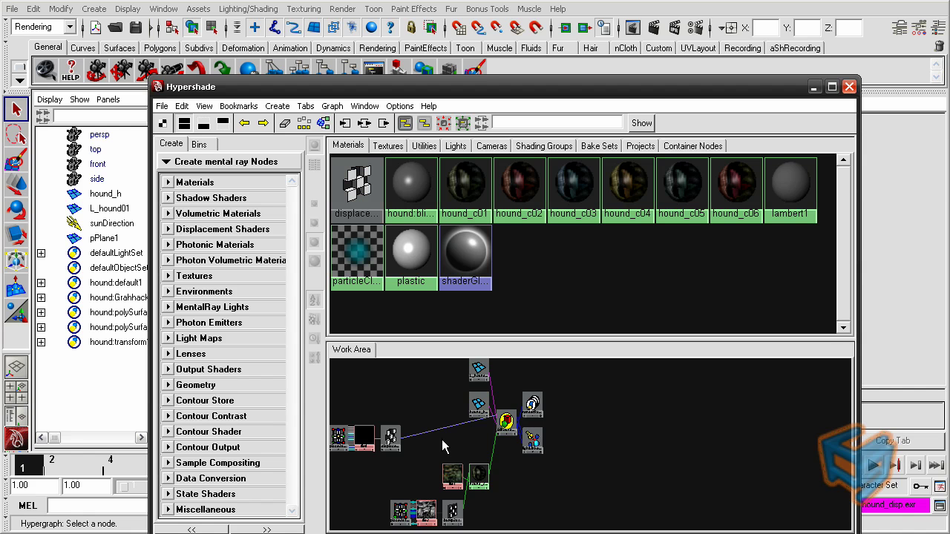
key(Delete)
click(848, 86)
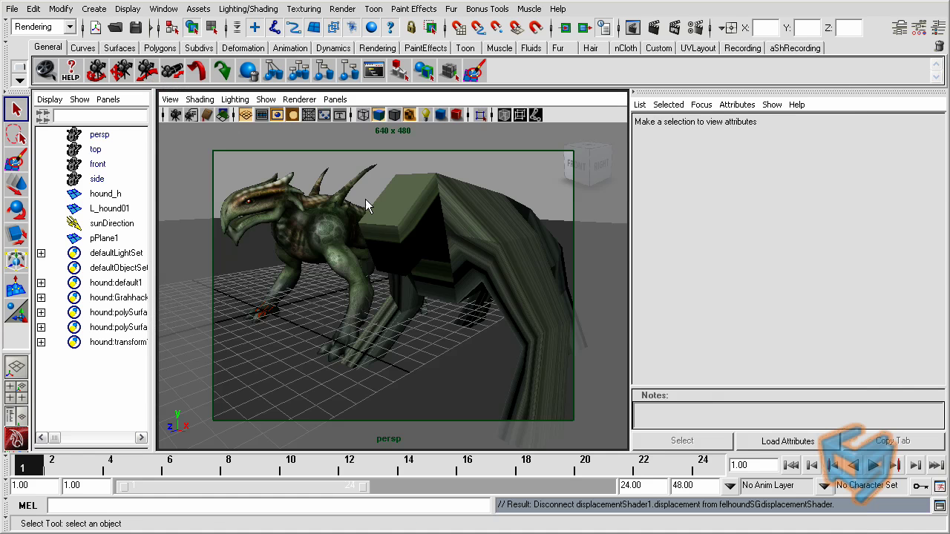
Render the scene again without displacement, compare the surface detail on both hounds, and close the Render View.
click(163, 8)
mouse_move(212, 43)
click(318, 46)
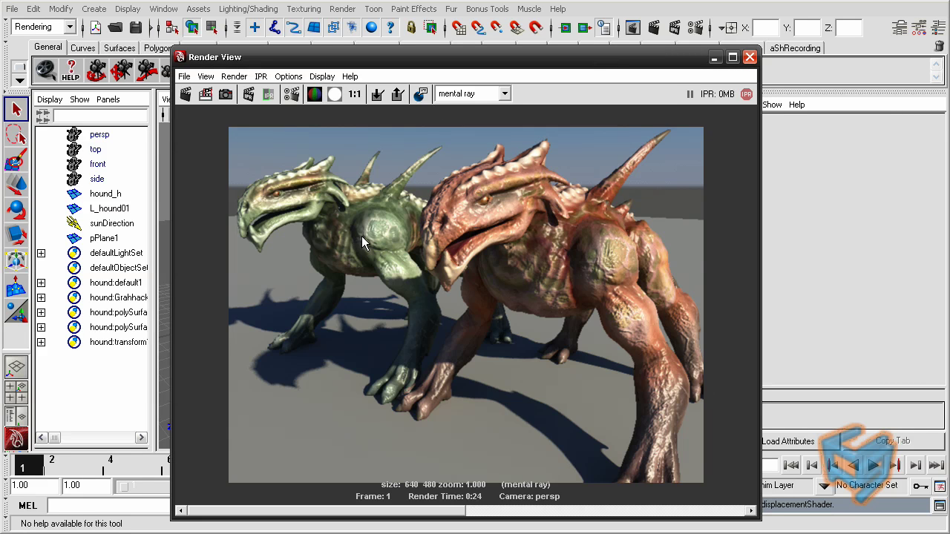
click(186, 93)
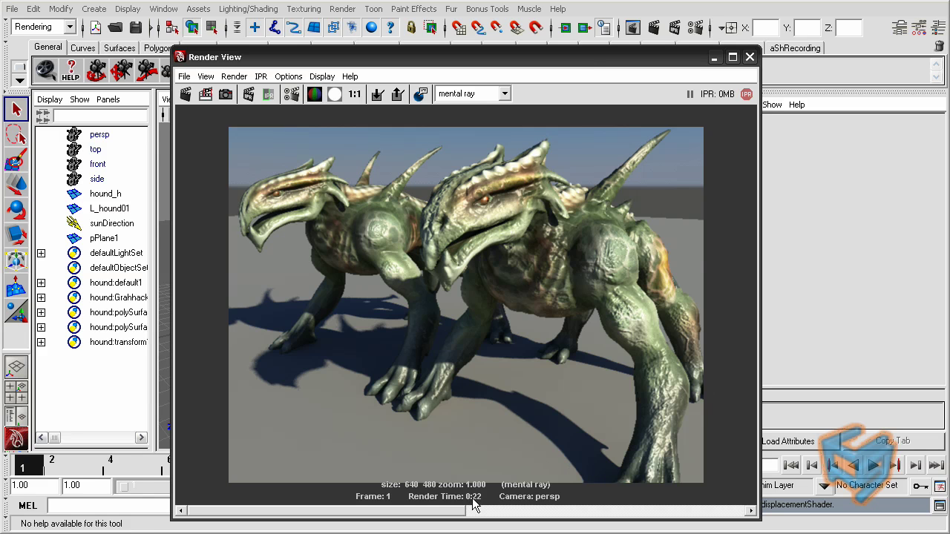
click(749, 57)
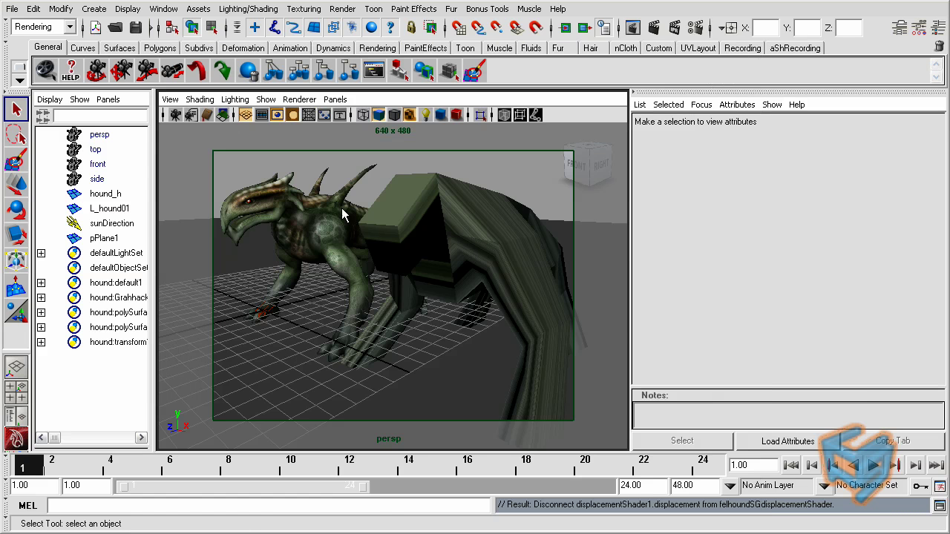
Delete the high-resolution hound_h mesh from the scene.
click(319, 235)
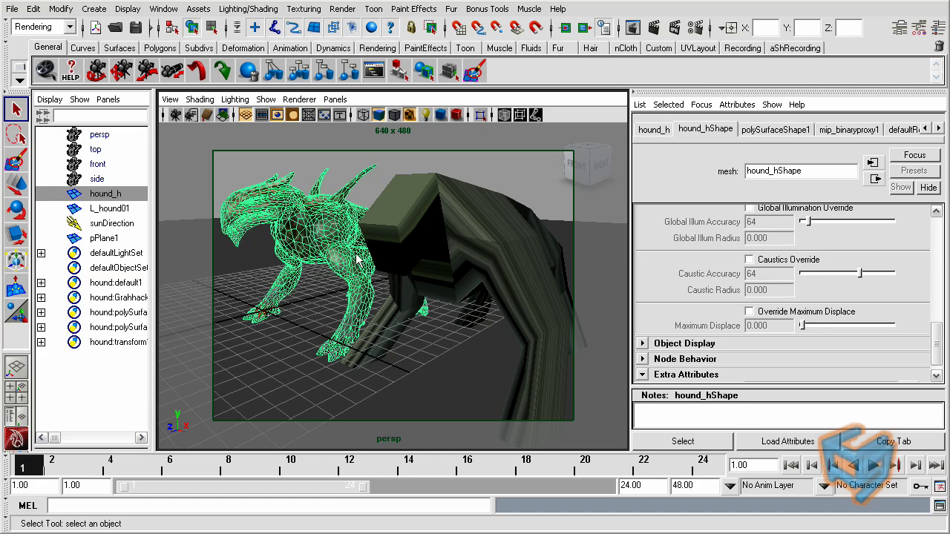
key(Delete)
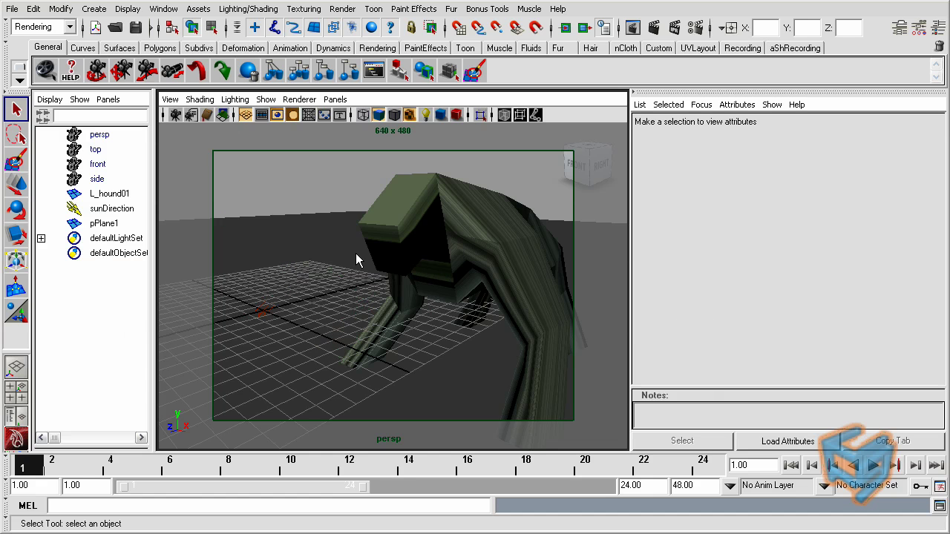
alt+drag(377, 260, 427, 273)
Make a regular duplicate of L_hound01 and move the copy along X to stand beside the original.
click(452, 261)
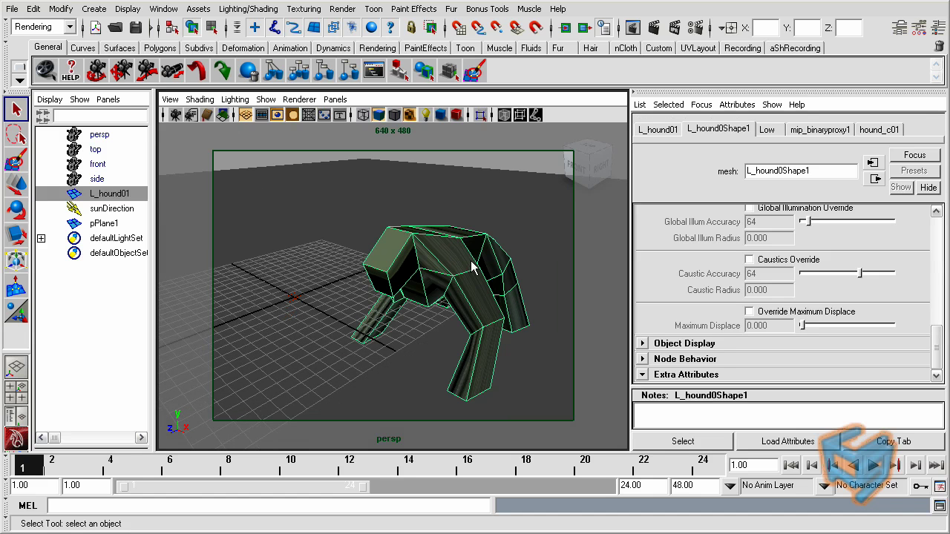
click(33, 8)
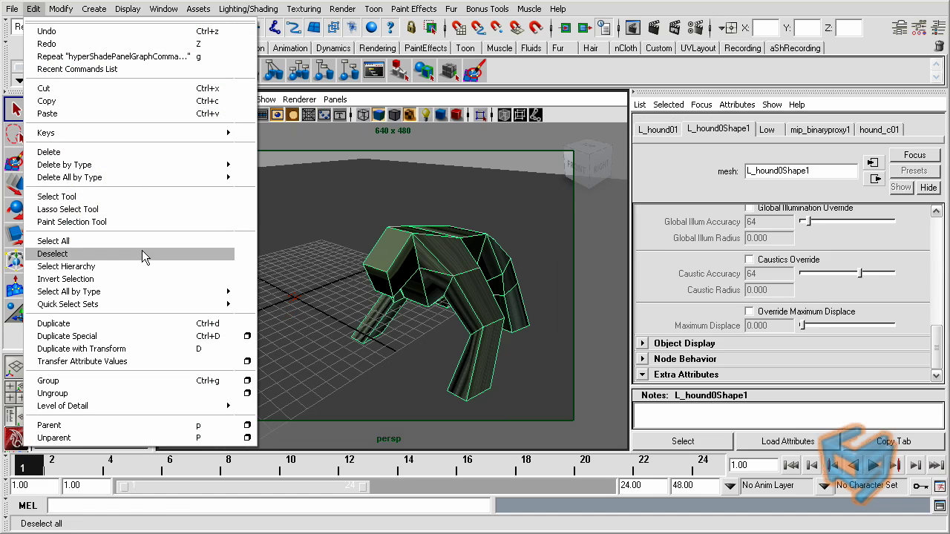
click(141, 324)
key(w)
drag(445, 368, 396, 319)
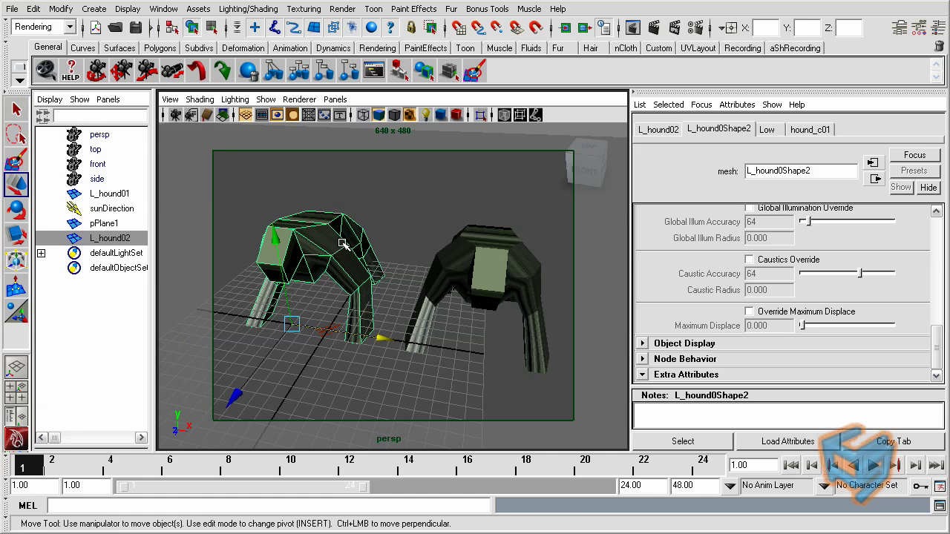
Check the Geometry Shader attribute on the duplicated hound's transform, and delete the copy.
click(659, 131)
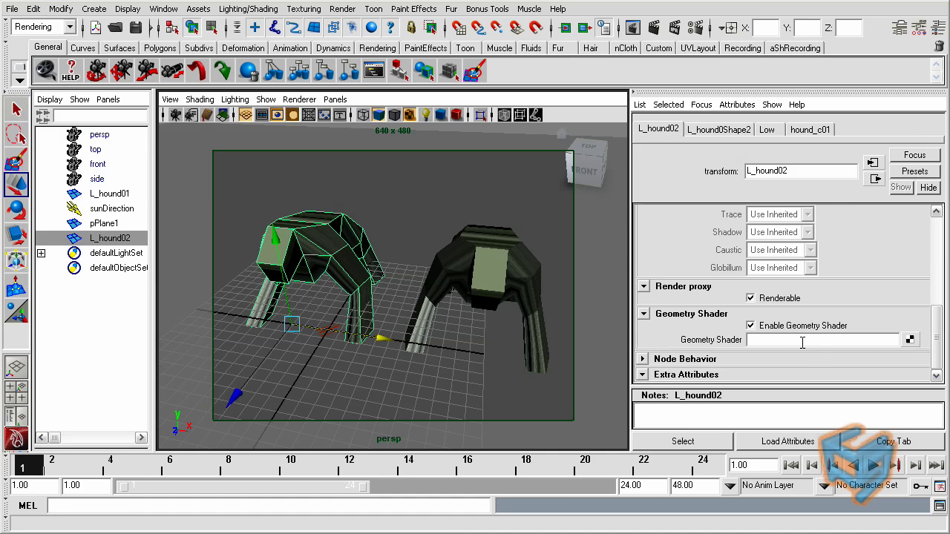
click(749, 342)
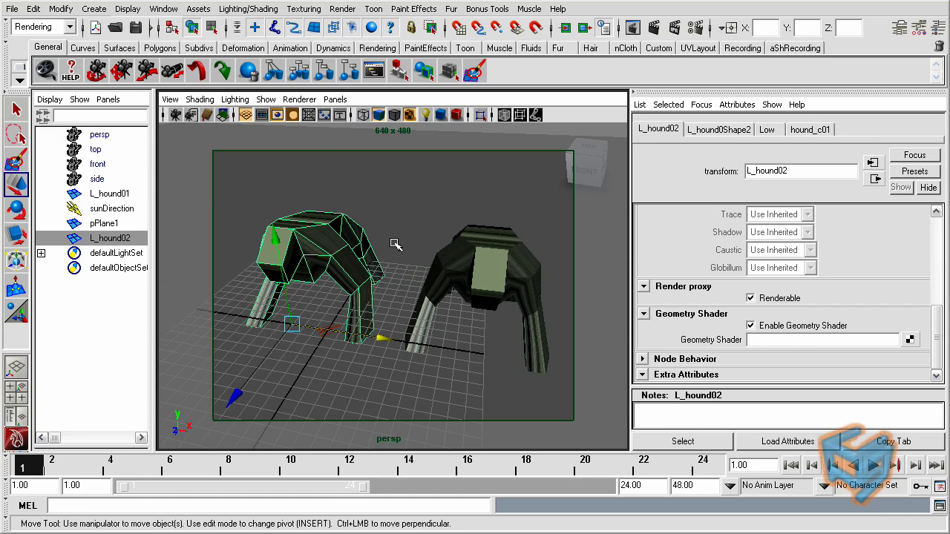
key(Delete)
Duplicate L_hound01 using Duplicate Special with Duplicate input connections enabled, and move the copy along X beside the original.
click(457, 254)
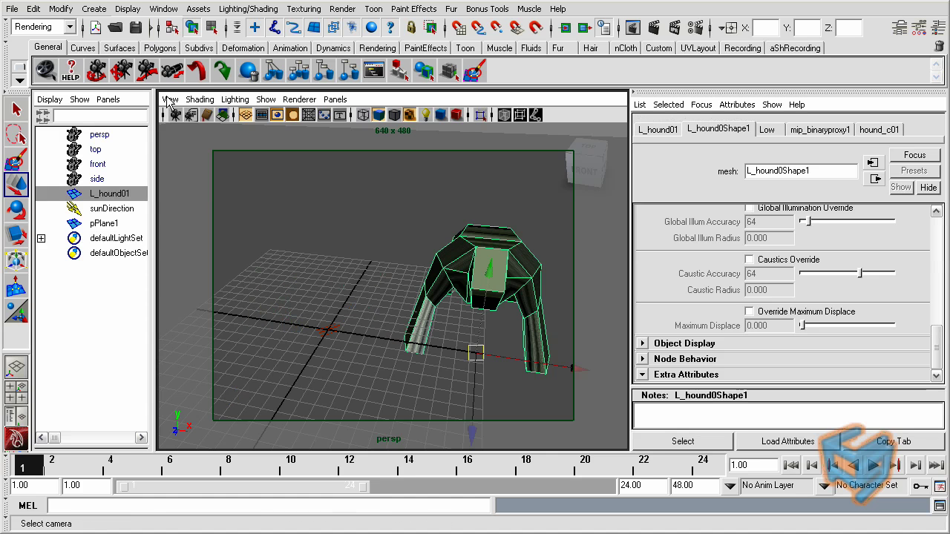
click(33, 8)
click(182, 335)
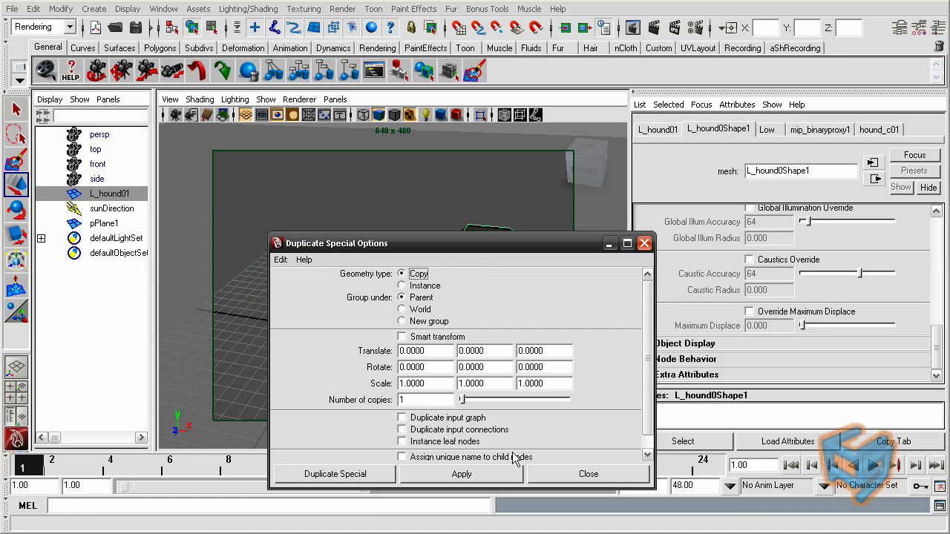
click(498, 430)
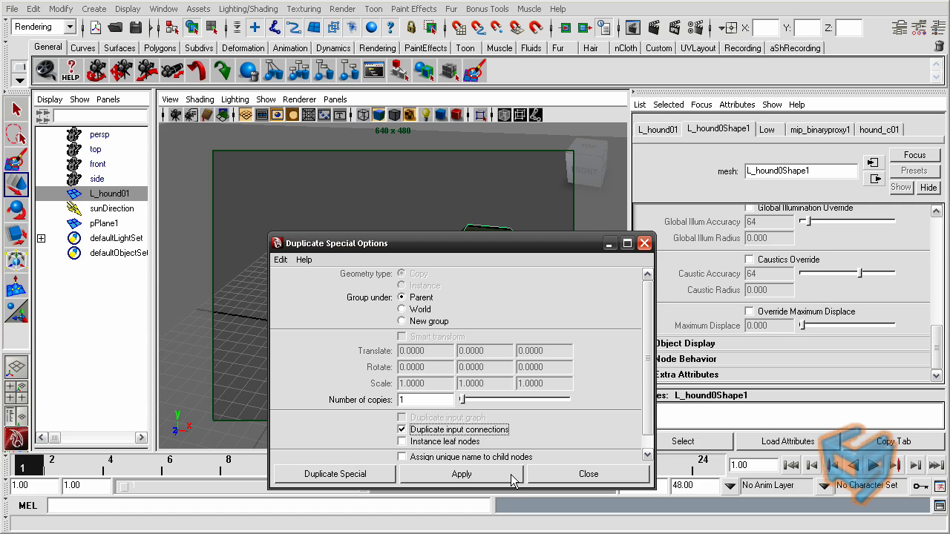
click(501, 475)
click(588, 474)
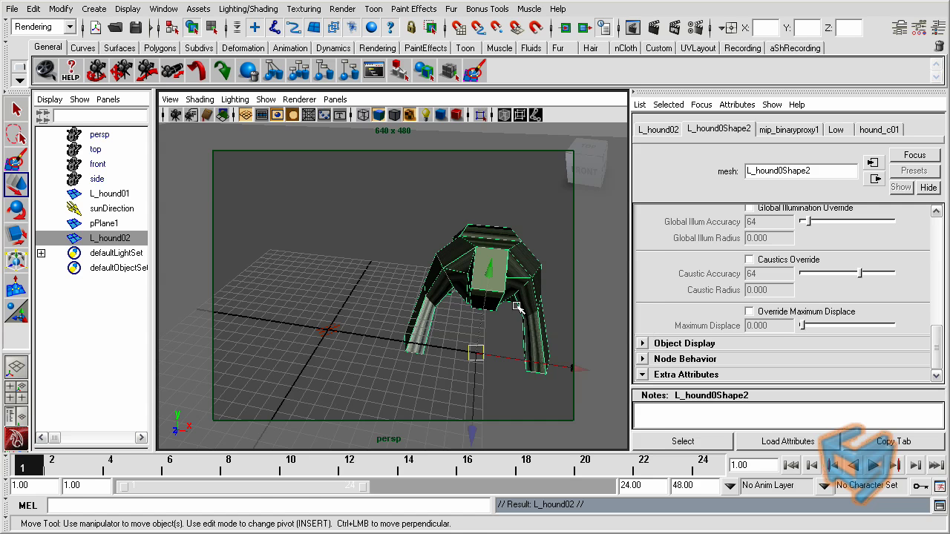
drag(581, 373, 405, 345)
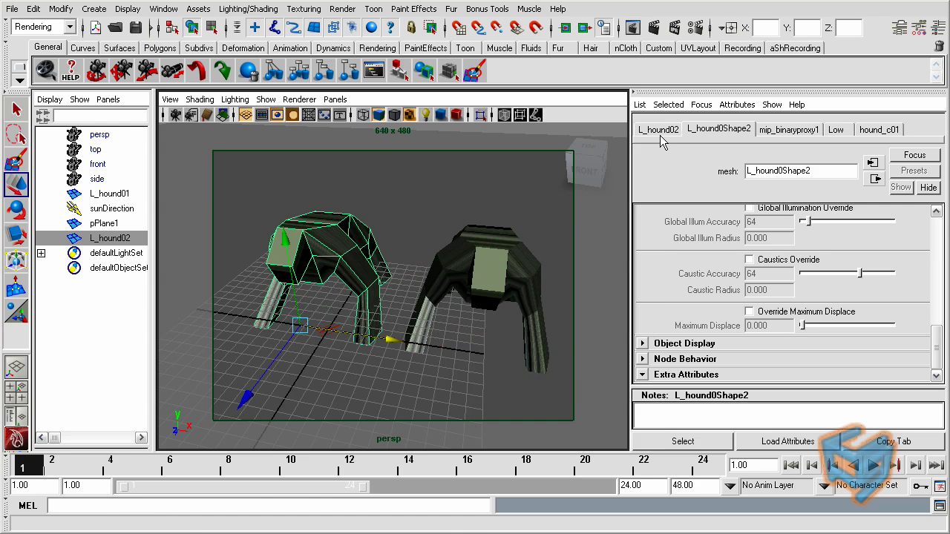
Check the Geometry Shader attribute of L_hound02 and open its connected binary proxy node.
click(658, 129)
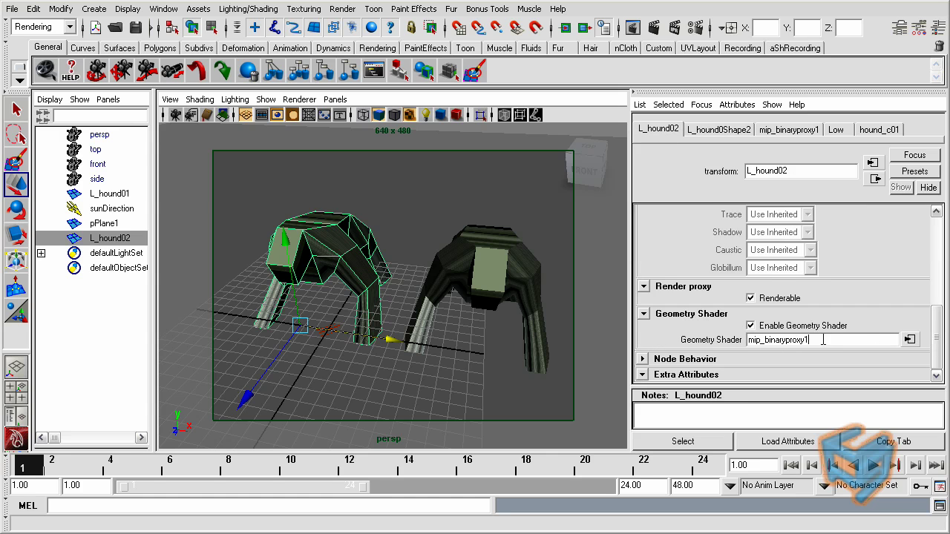
click(908, 339)
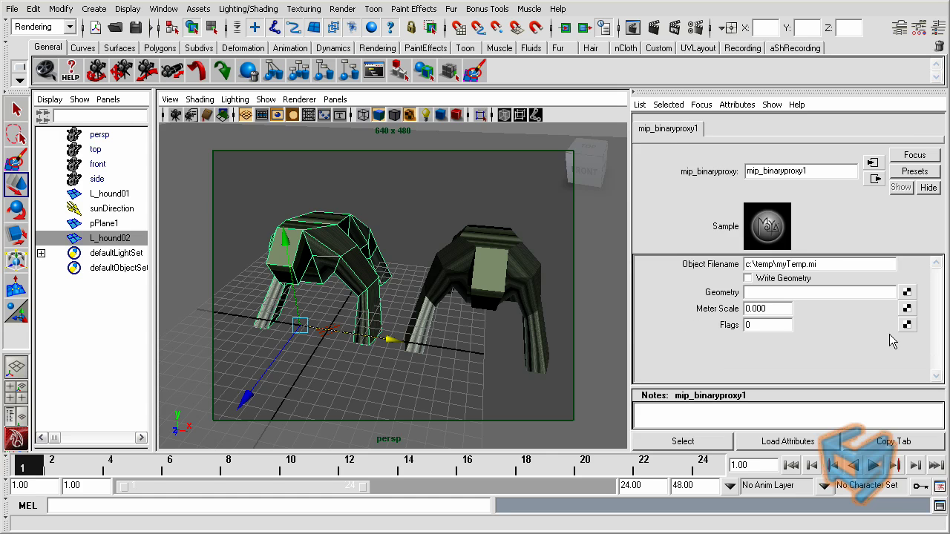
Render the perspective view of both low-poly hounds with mental ray in the Render View.
drag(840, 267, 721, 259)
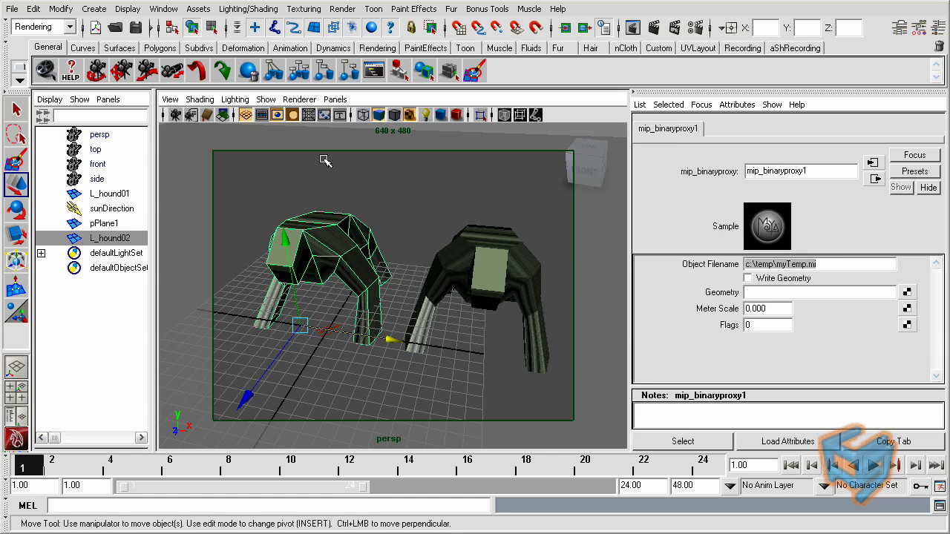
click(164, 8)
mouse_move(223, 44)
click(317, 50)
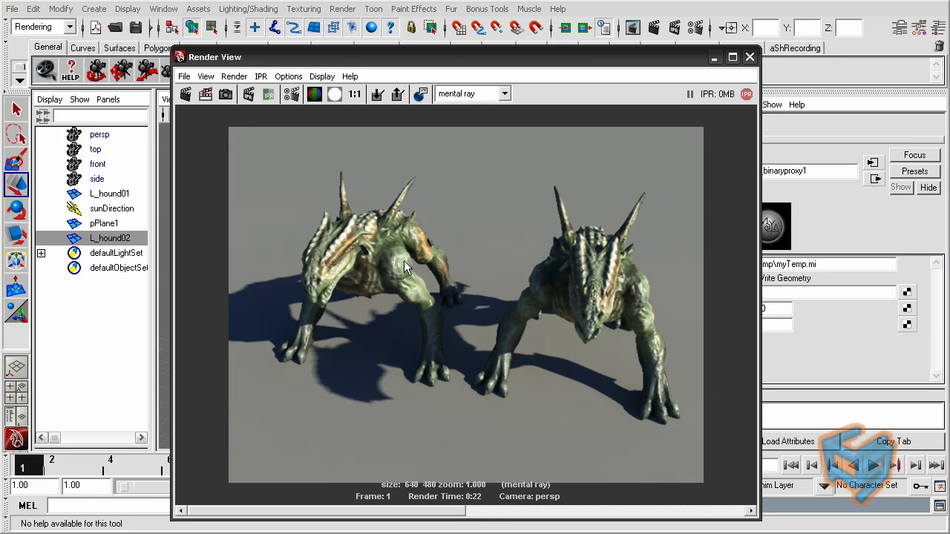
Assign the hound_c02 phong material to the duplicate L_hound02 through the Hypershade, and dismiss the Hypershade window.
drag(491, 63, 475, 311)
click(163, 8)
mouse_move(201, 42)
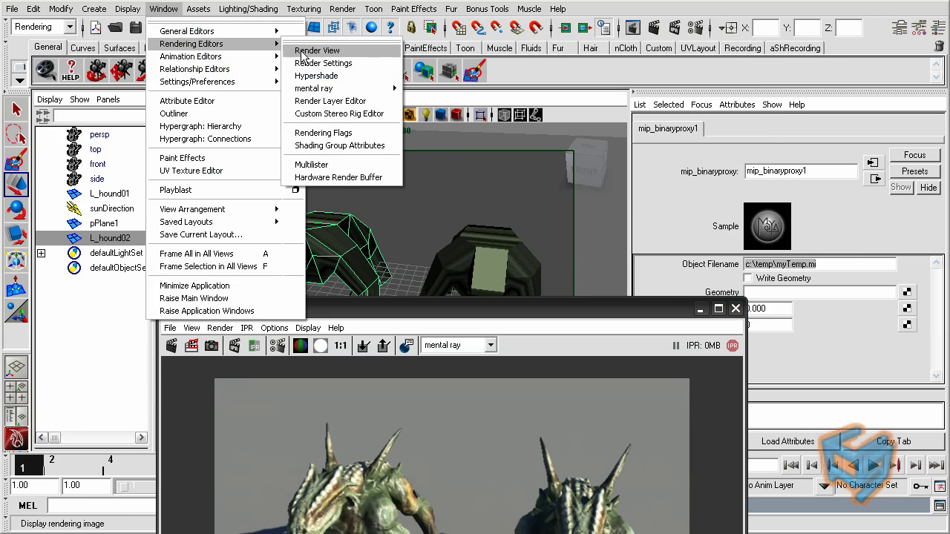
click(304, 75)
right_drag(463, 357, 462, 176)
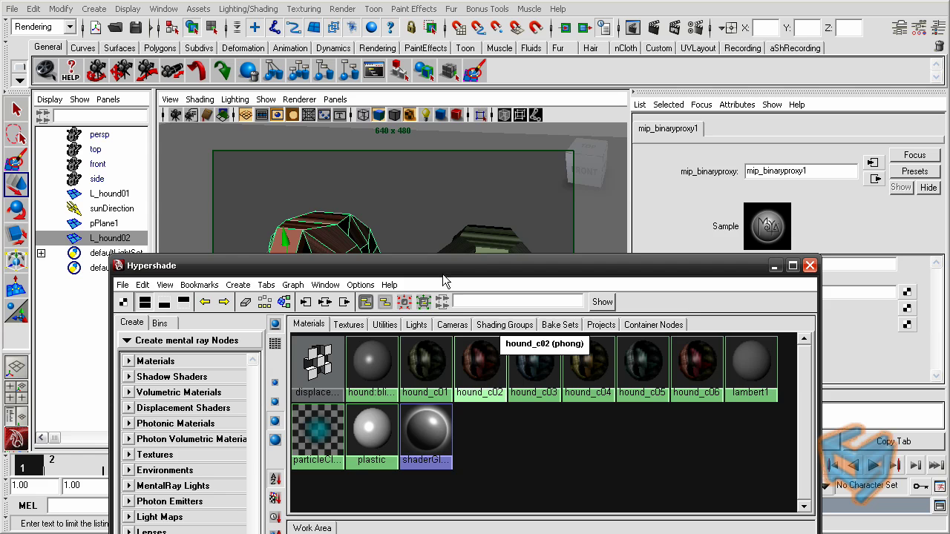
drag(442, 274, 454, 275)
click(785, 268)
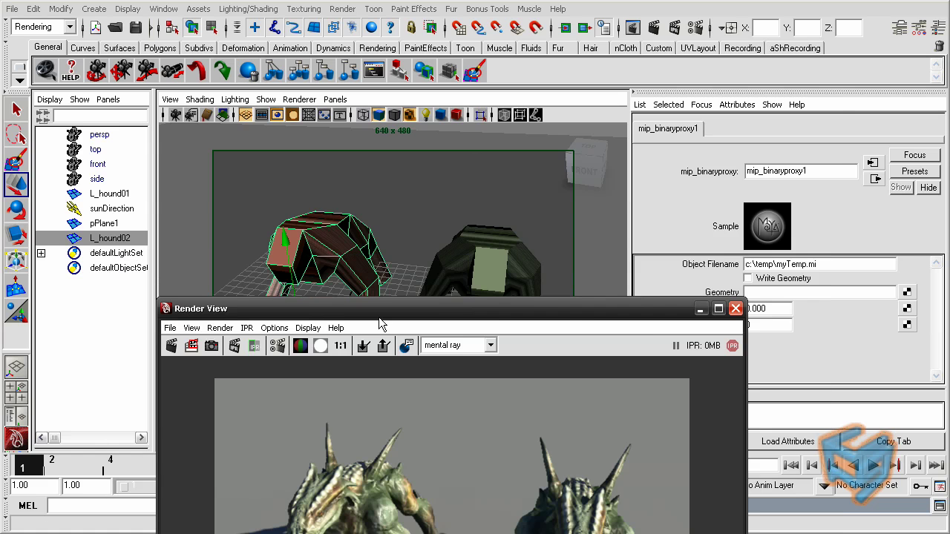
Re-render the perspective view to check L_hound02 with its new material, and close the Render View.
drag(381, 333, 471, 81)
click(265, 118)
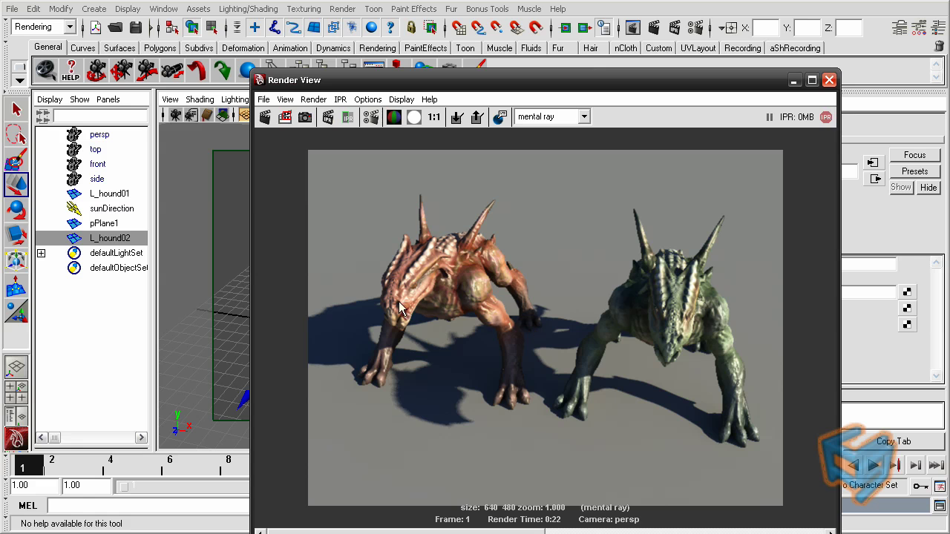
click(829, 81)
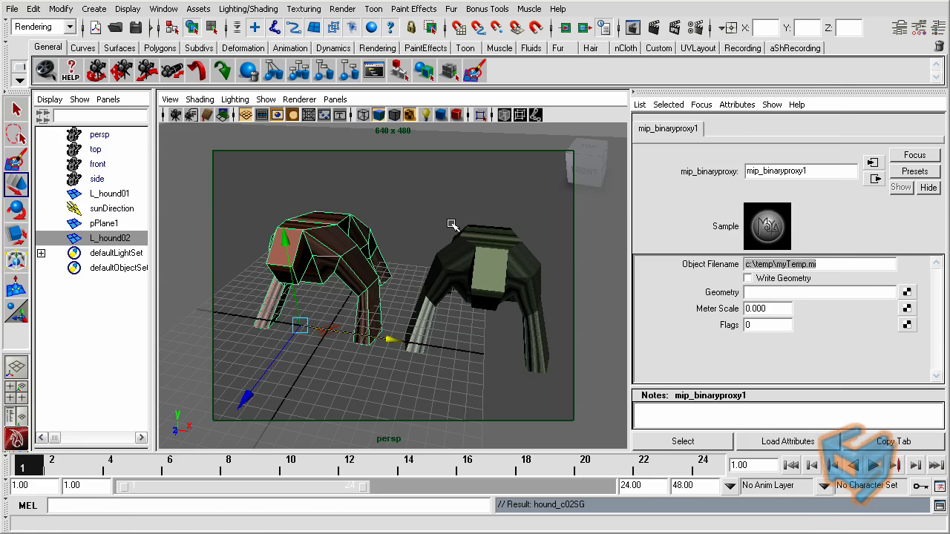
Undo the material assignment and the preceding edits until L_hound02 is gone and the high-resolution hound_h is restored.
middle_click(434, 207)
key(ctrl+z)
key(ctrl+z)
key(ctrl+z)
key(ctrl+z)
key(ctrl+z)
key(ctrl+z)
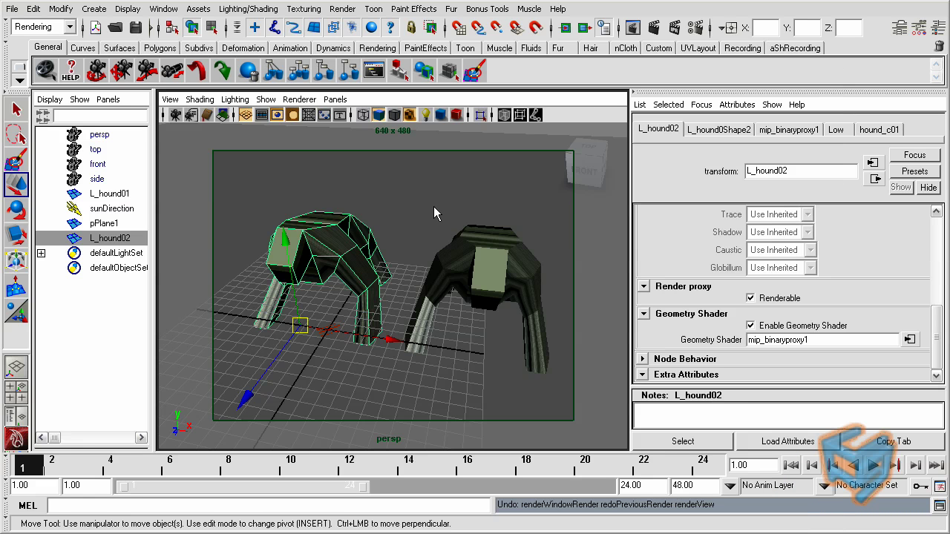
Group the high-resolution hound_h mesh.
alt+drag(392, 248, 371, 248)
click(357, 228)
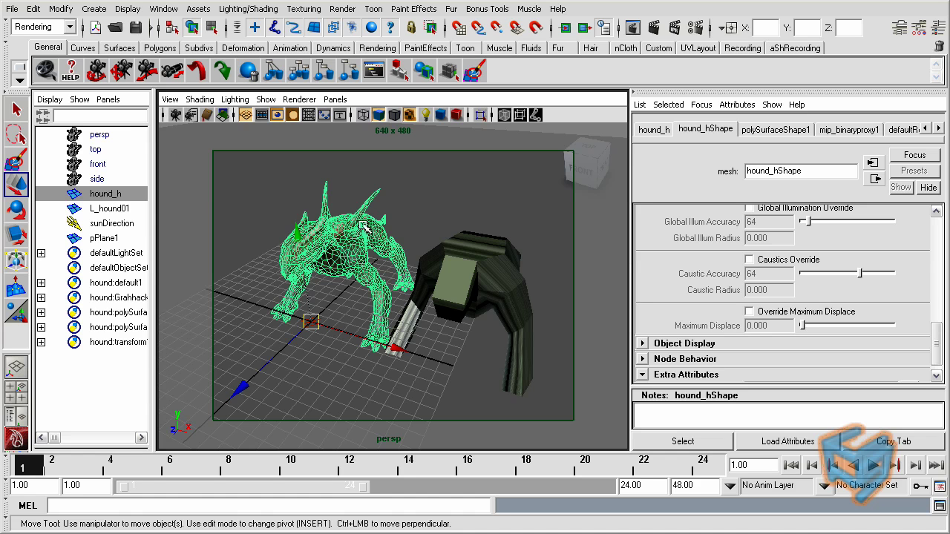
click(34, 9)
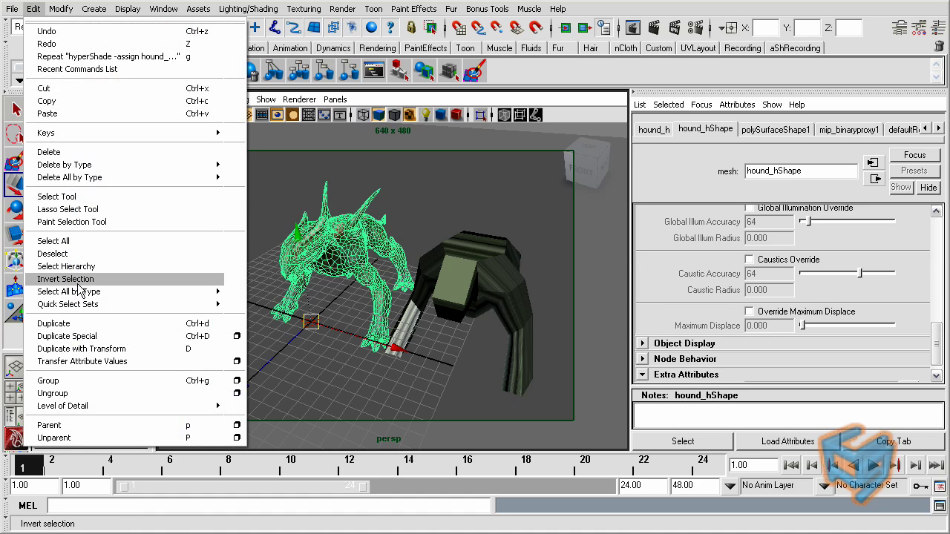
click(83, 380)
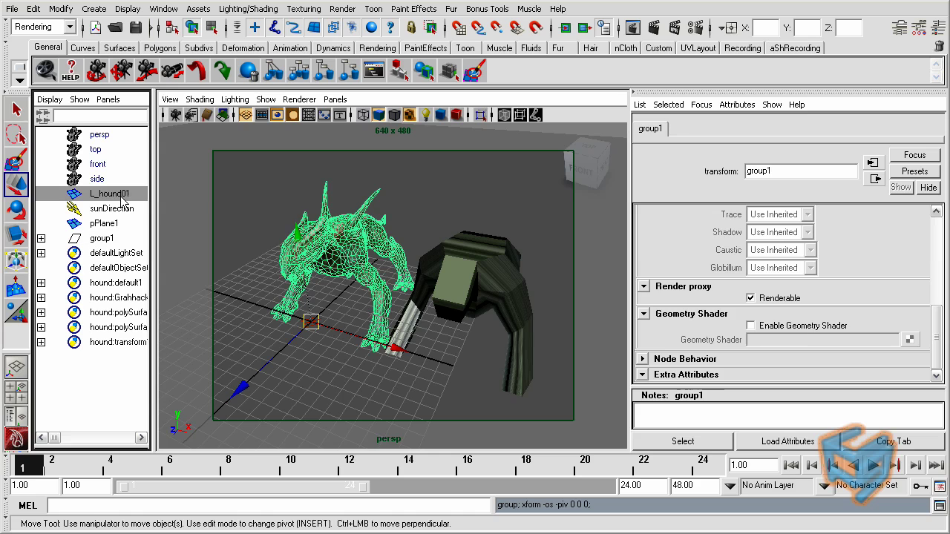
Open the binary proxy shader of L_hound01 and set its Geometry to group1.
click(118, 195)
click(909, 339)
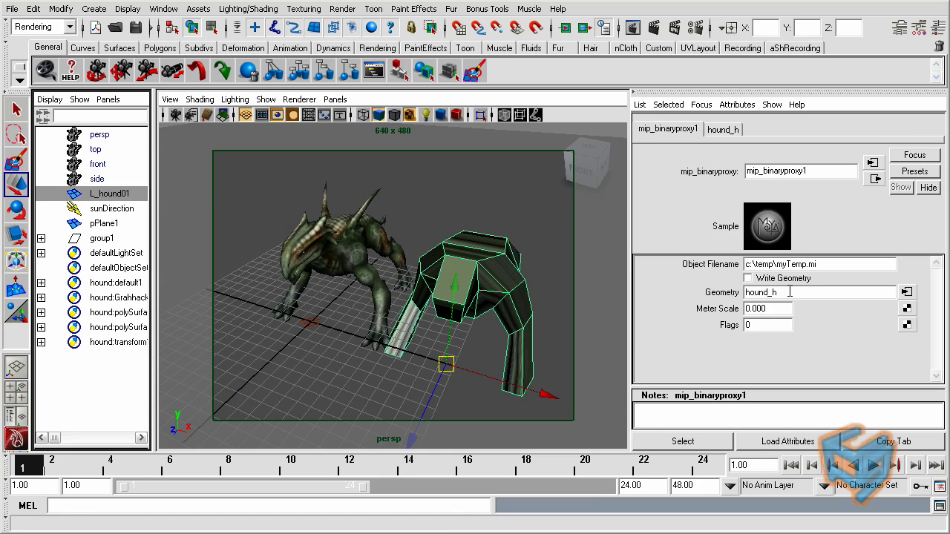
drag(790, 291, 710, 296)
text(group1)
key(Return)
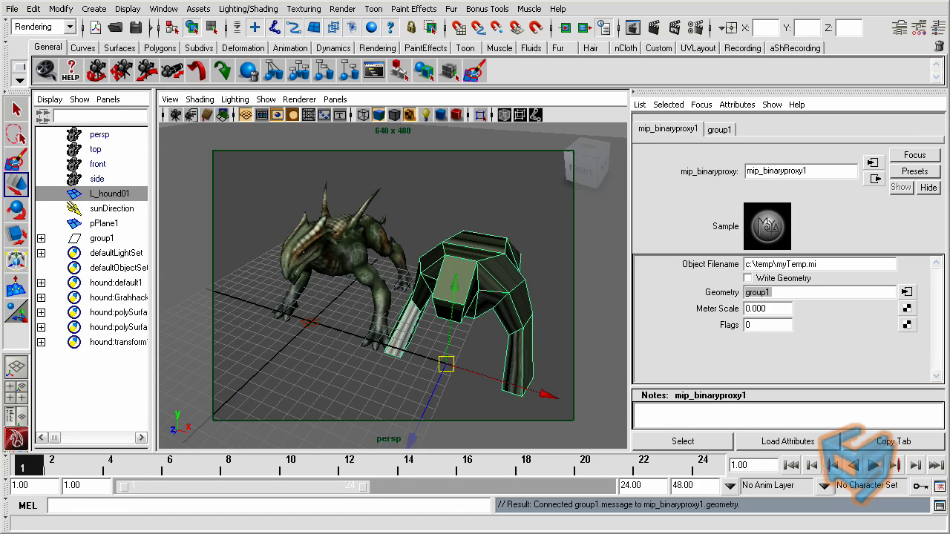
Set the binary proxy's Object Filename to c:\temp\myTemp2.mi and enable Write Geometry.
click(805, 264)
text(2)
key(Return)
key(q)
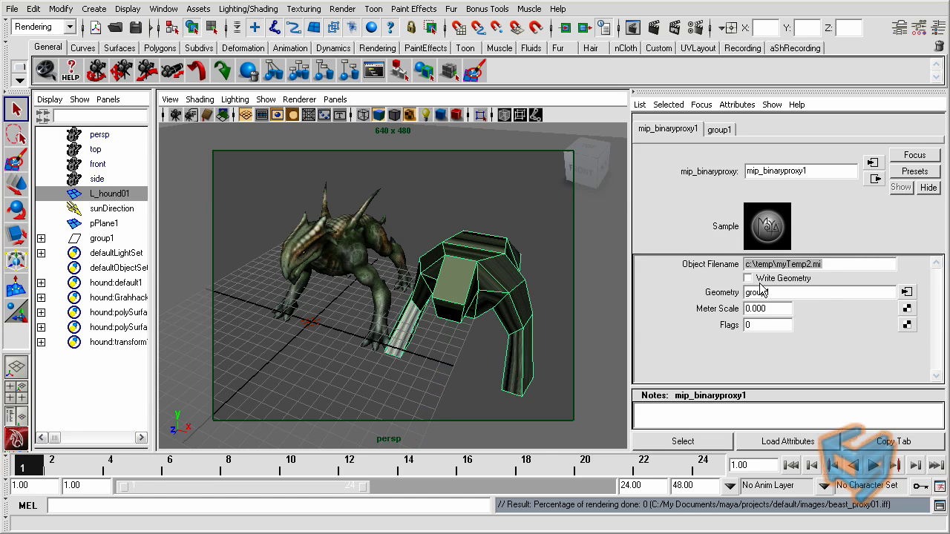
click(748, 279)
Batch render the scene and check the C:\temp folder for the myTemp2.mi file.
click(342, 9)
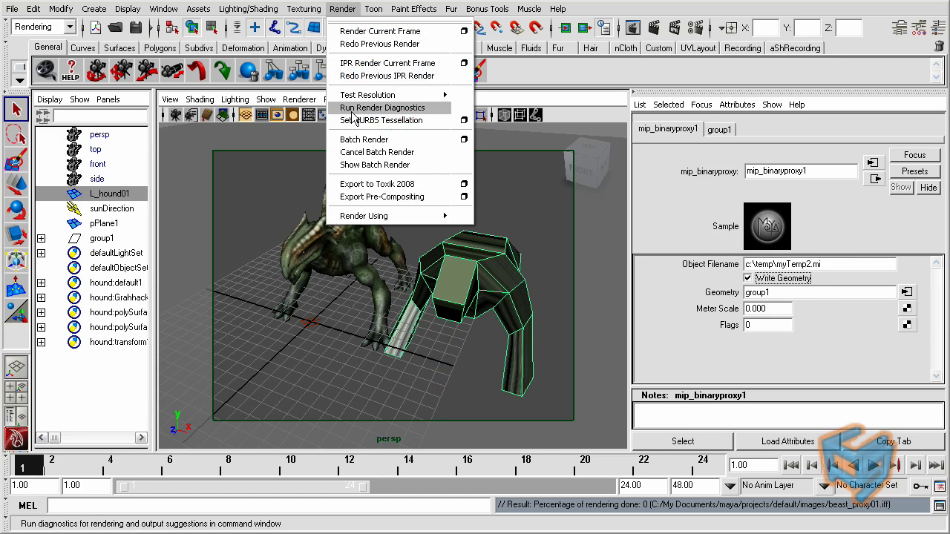
click(353, 139)
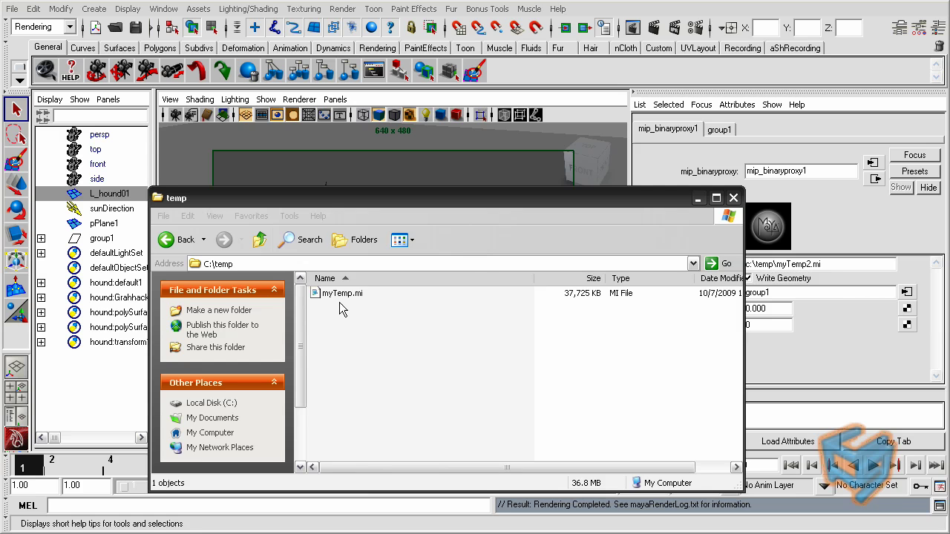
click(696, 196)
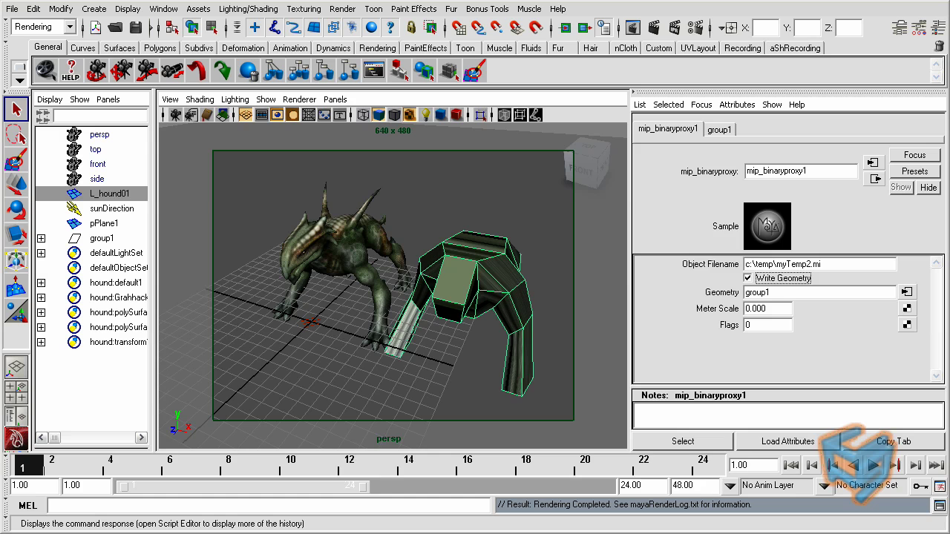
key(alt+Tab)
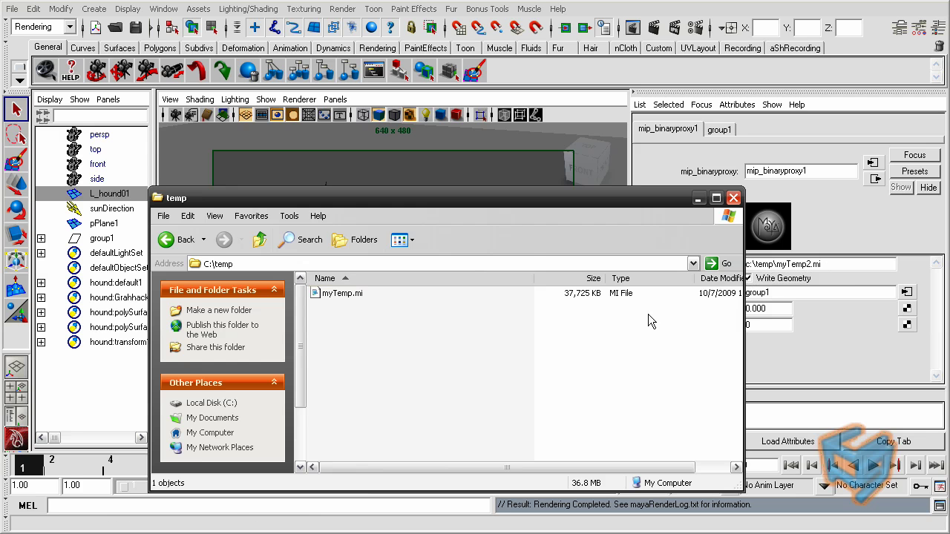
click(698, 198)
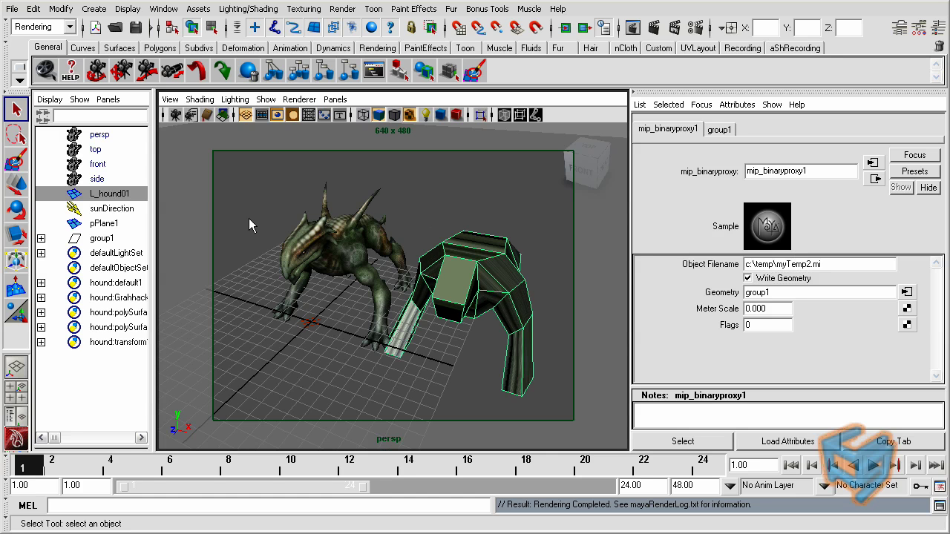
Undo the binary proxy changes and the grouping of hound_h.
key(ctrl+z)
key(ctrl+z)
key(ctrl+z)
key(ctrl+z)
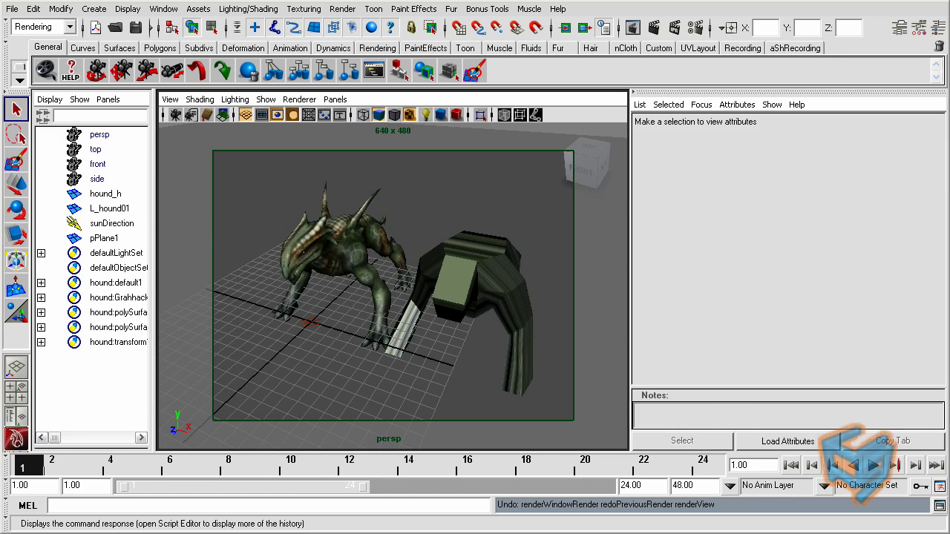